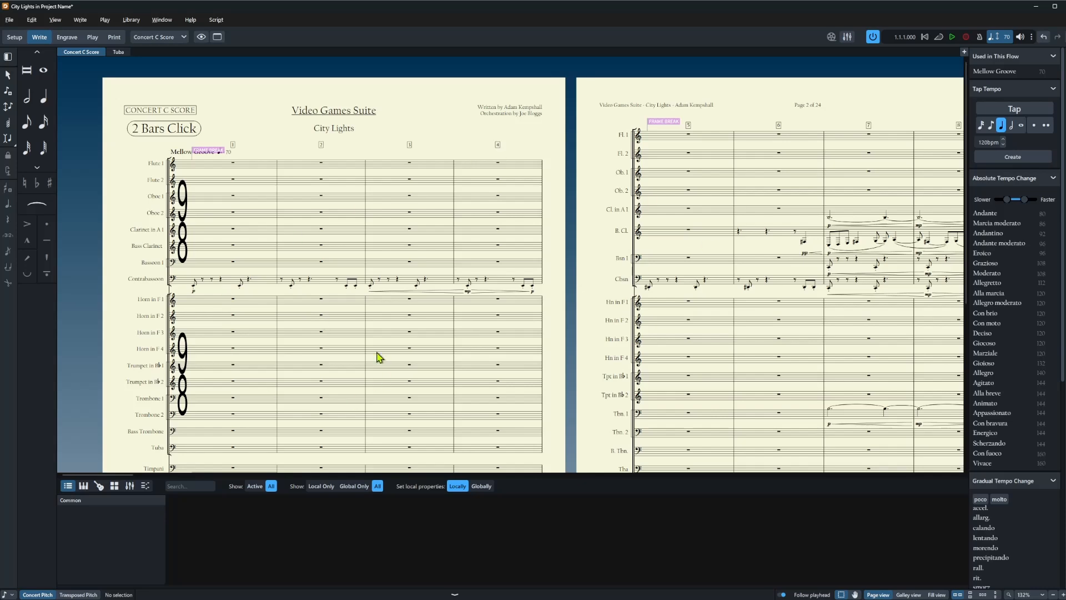
Turn on condensing for the Concert C Score
scroll(377, 352, down, 1)
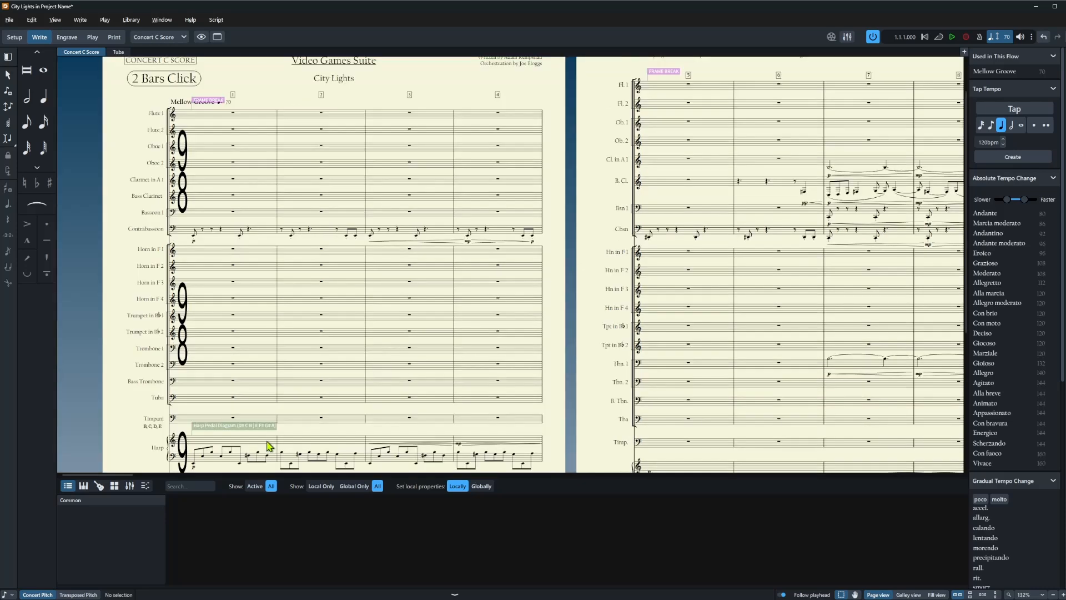
drag(124, 475, 190, 470)
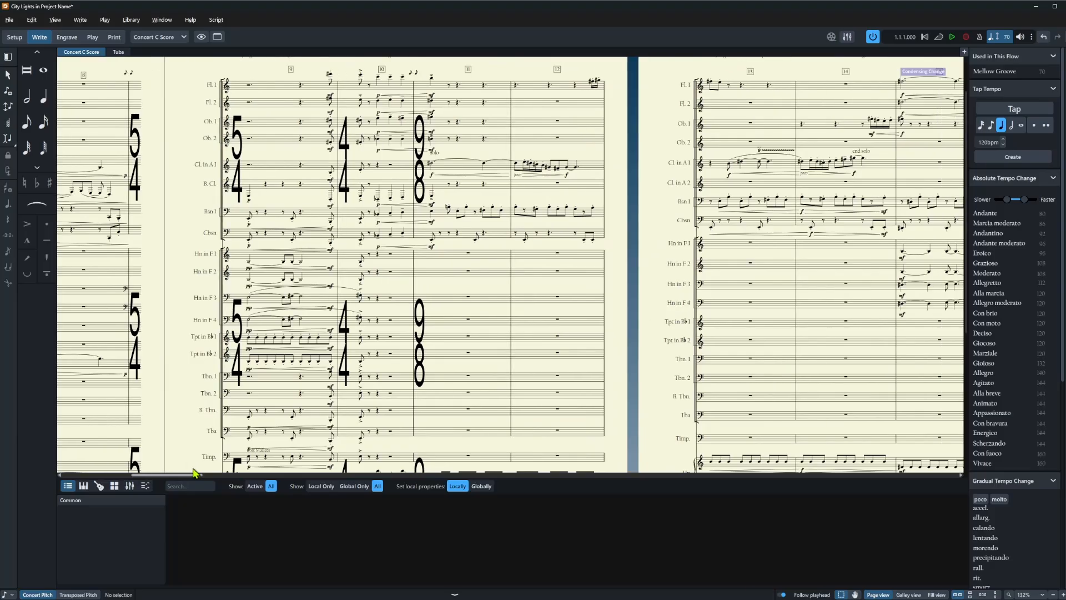
scroll(291, 311, down, 5)
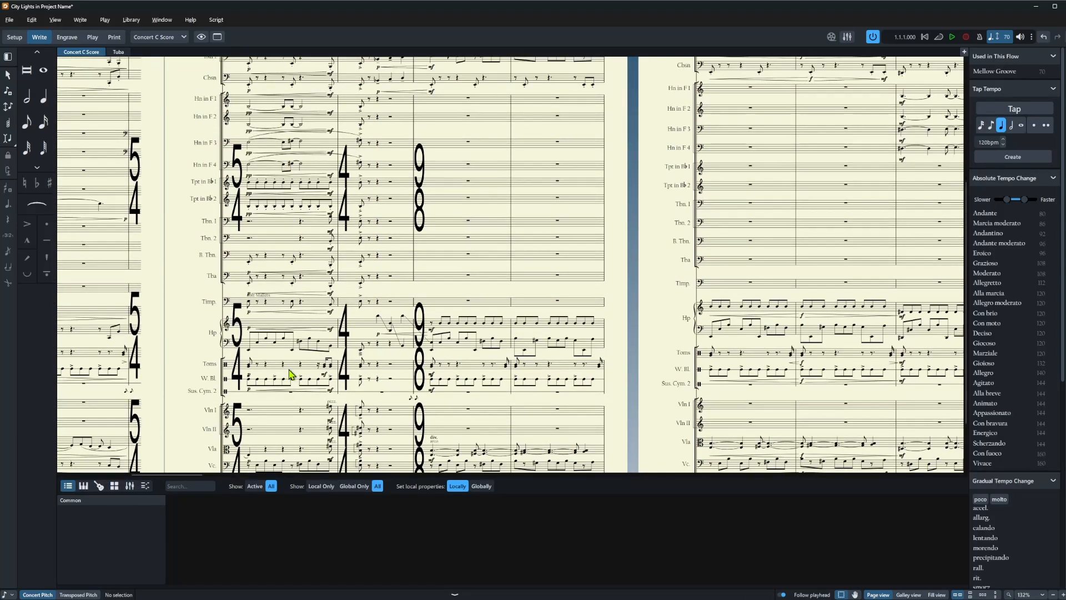
scroll(290, 374, down, 2)
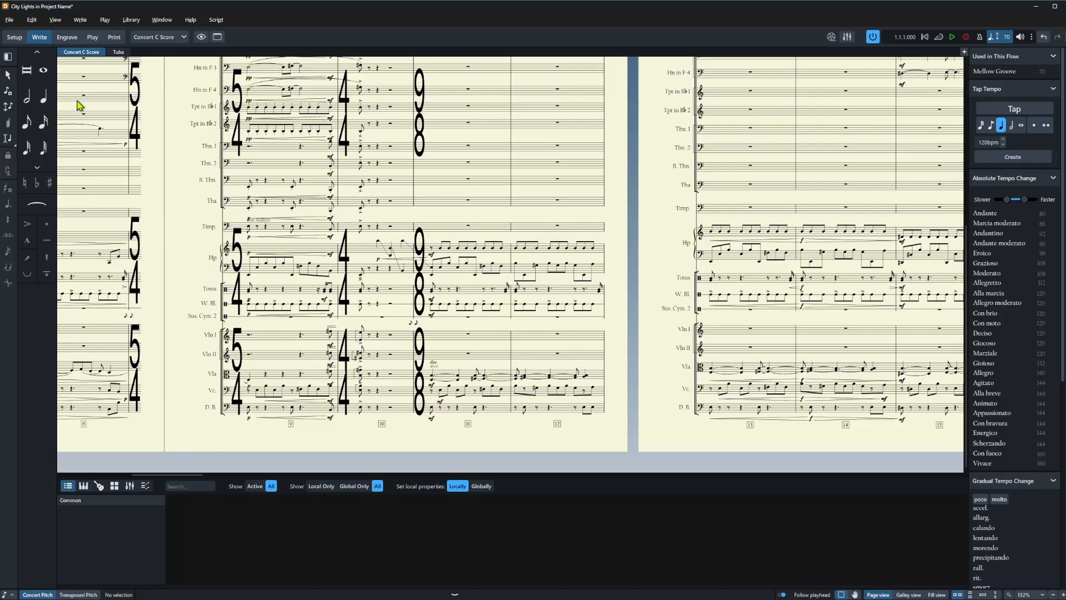
click(31, 20)
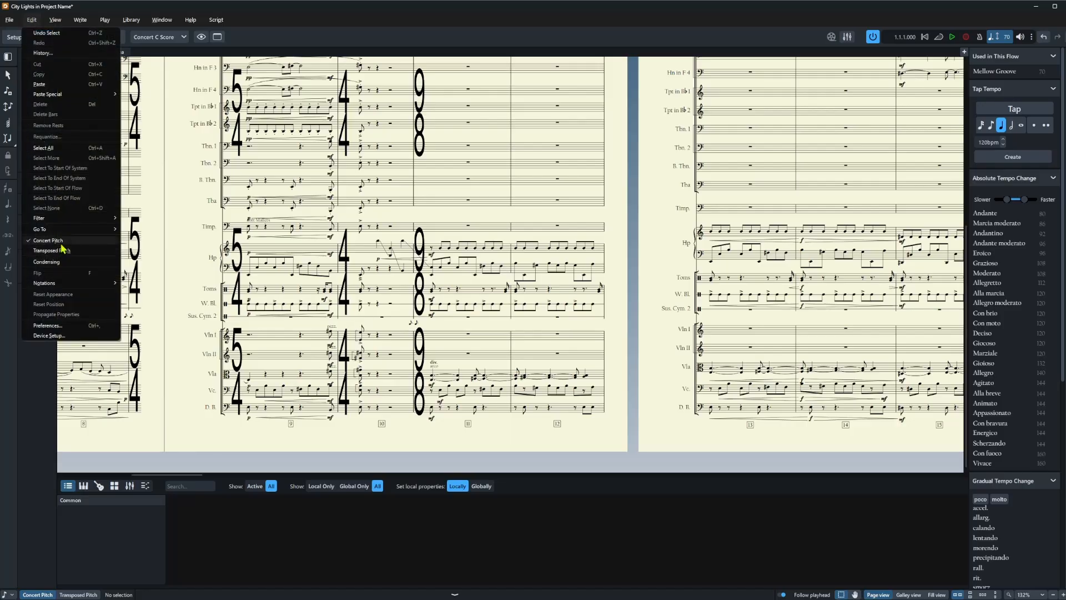
click(56, 262)
scroll(379, 373, up, 3)
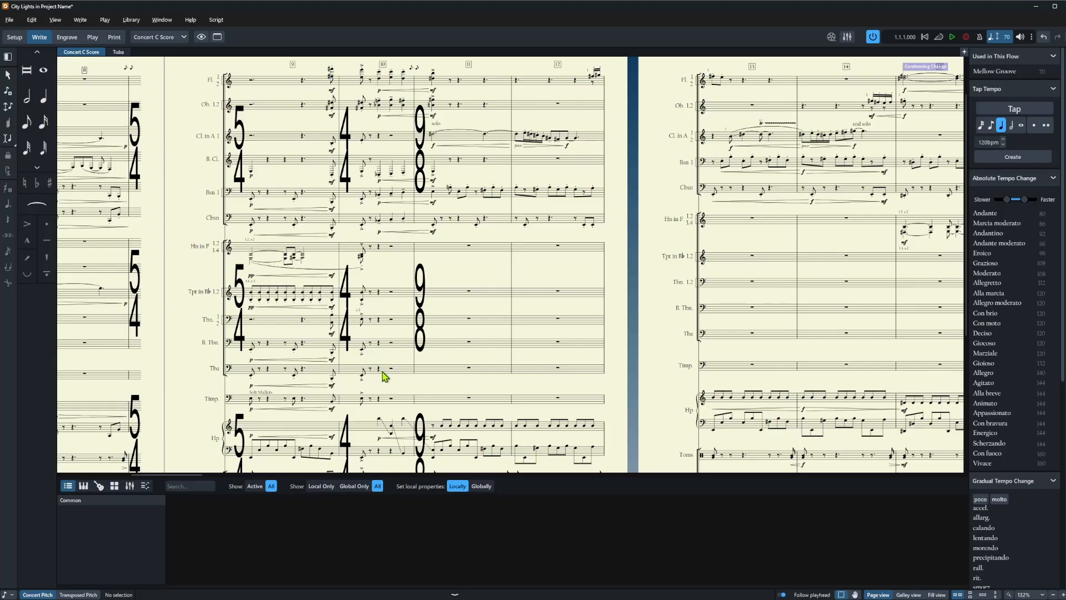
scroll(383, 375, up, 2)
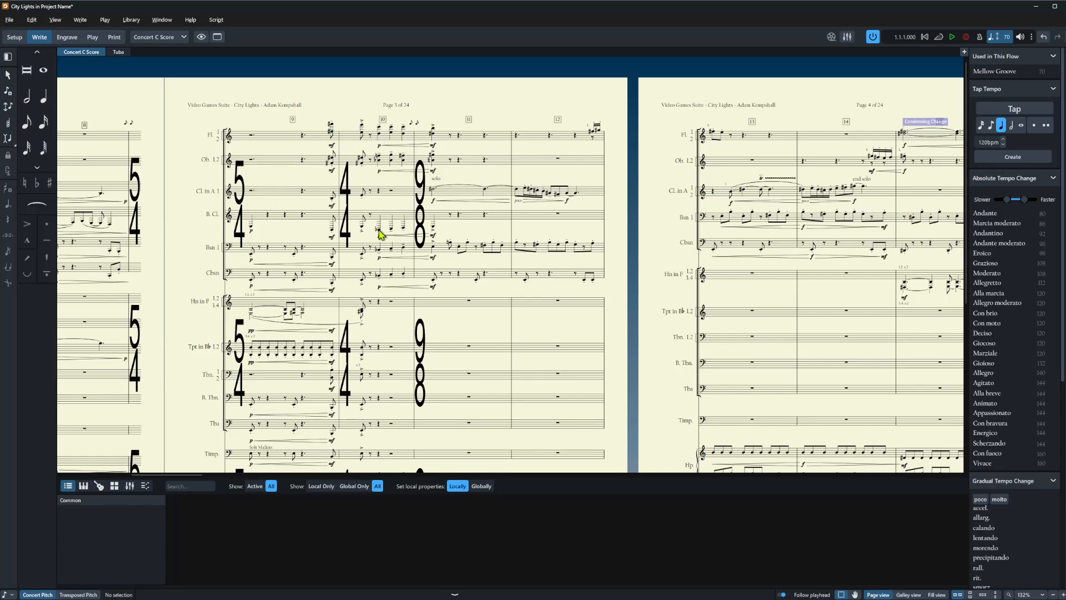
Look at the uncondensed staves in galley view around bars 13 to 23, and return to page view
click(910, 594)
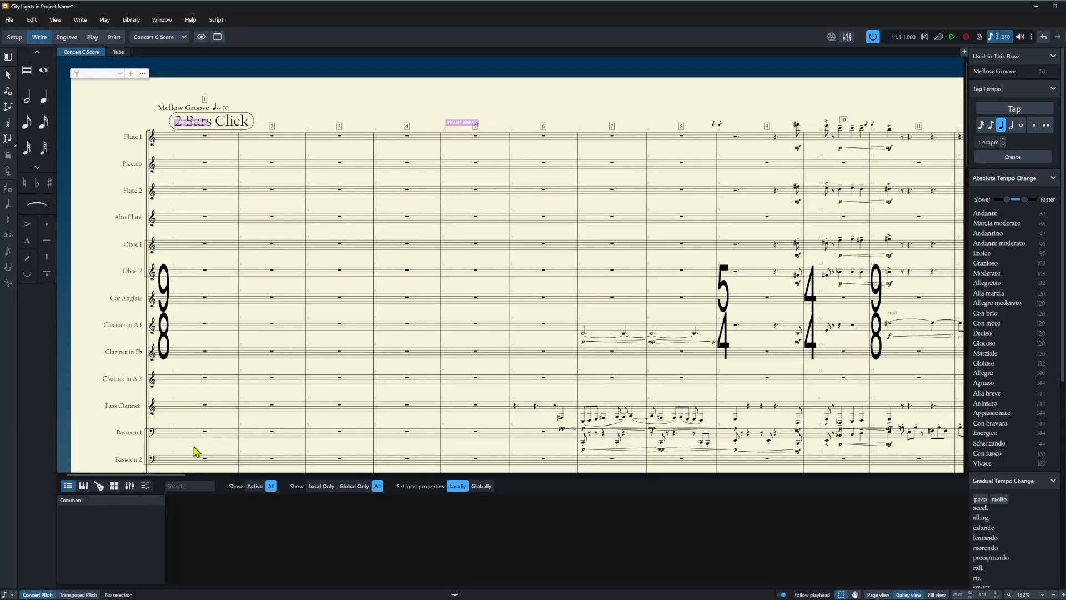
drag(152, 476, 279, 472)
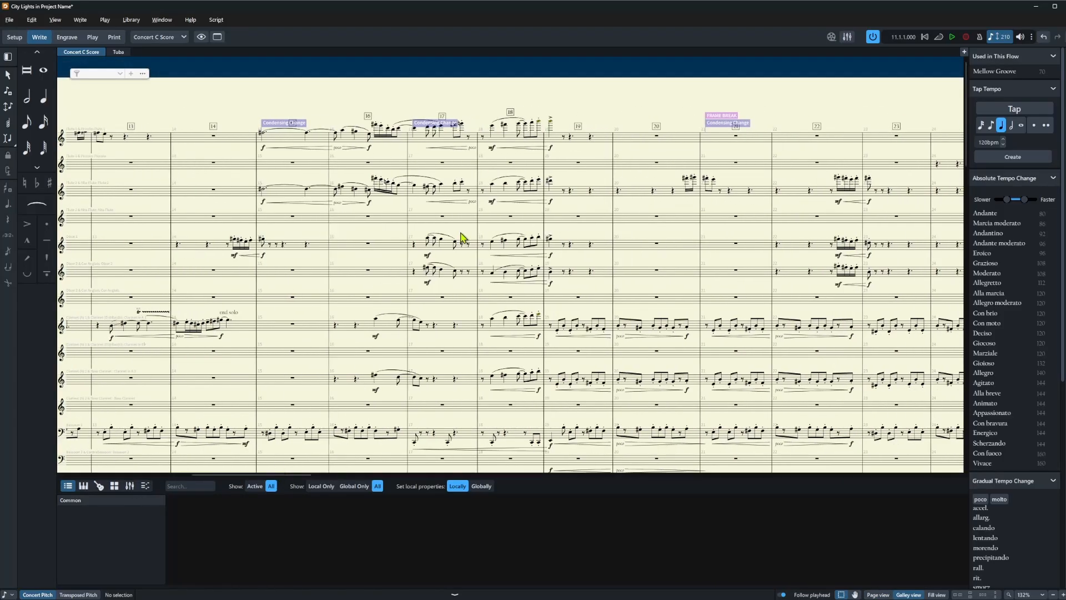
click(877, 594)
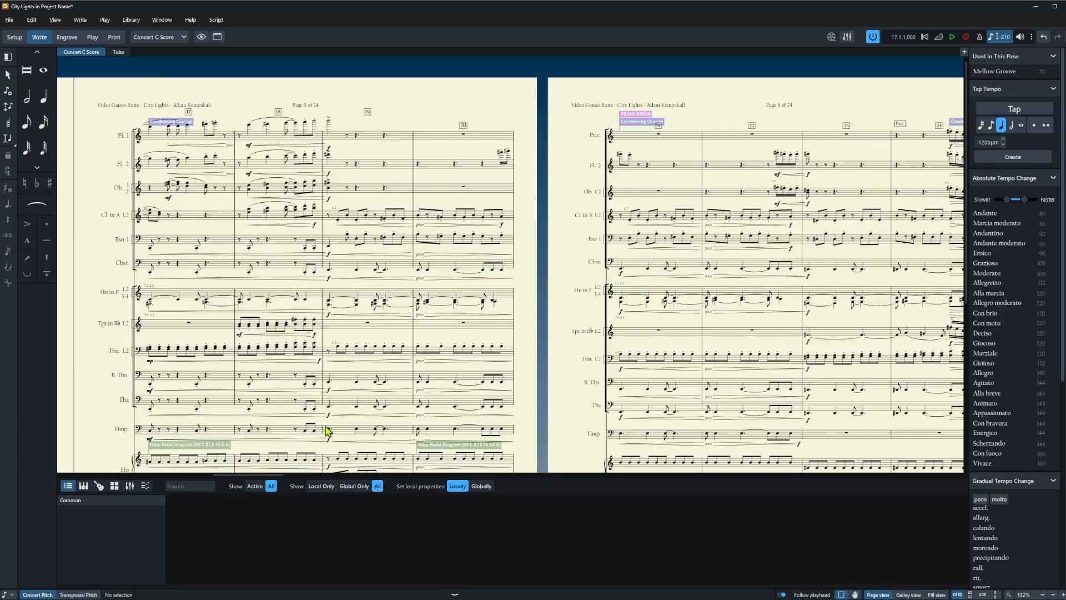
drag(267, 476, 170, 486)
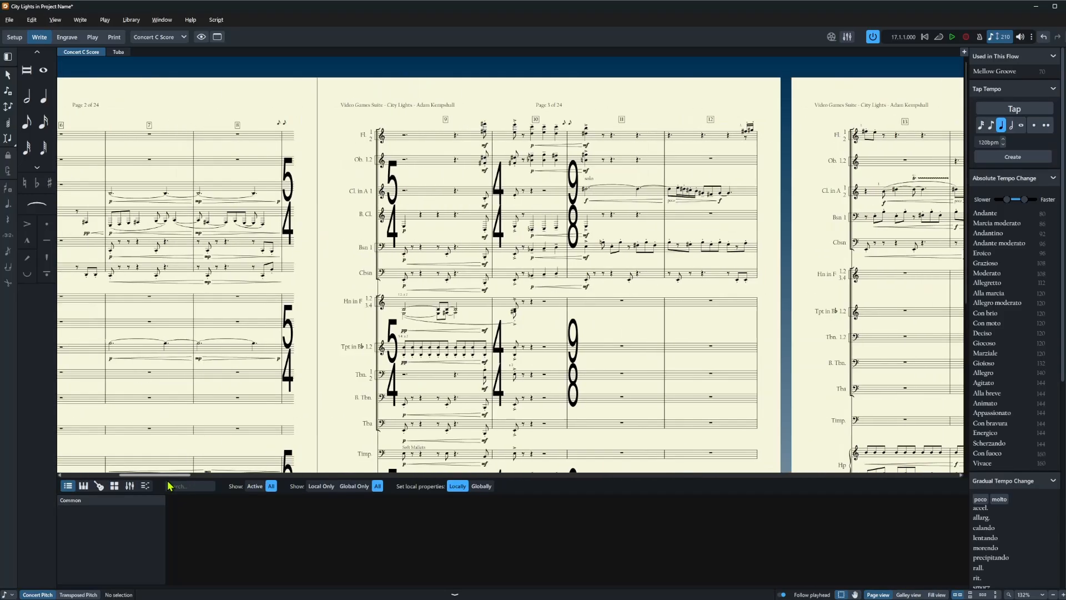
Open the layout options for the Concert C Score at the condensing settings, down to the condensing group lists
scroll(325, 300, down, 1)
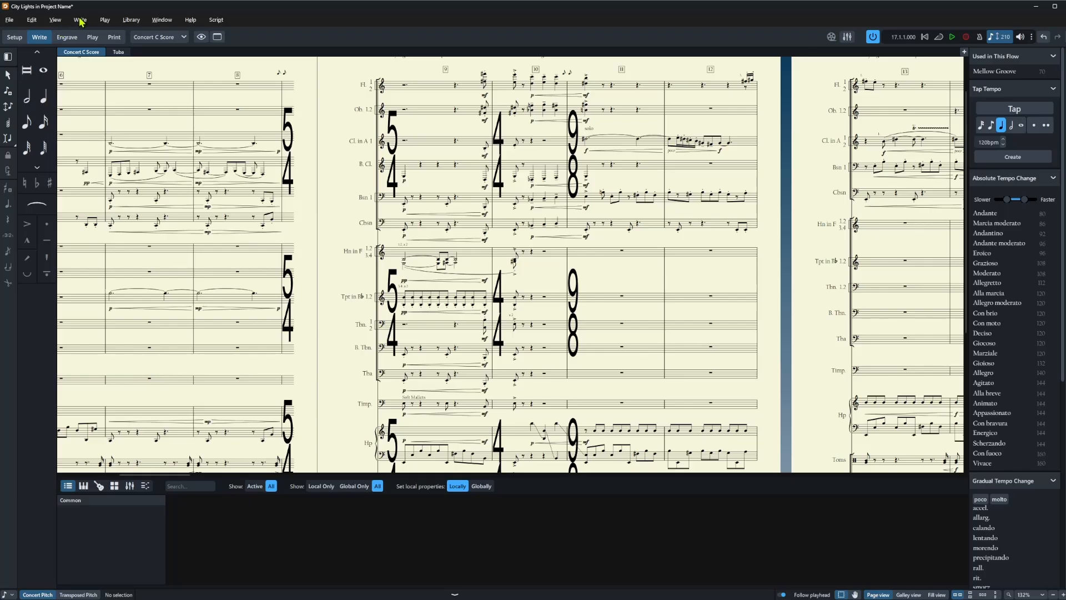
click(131, 19)
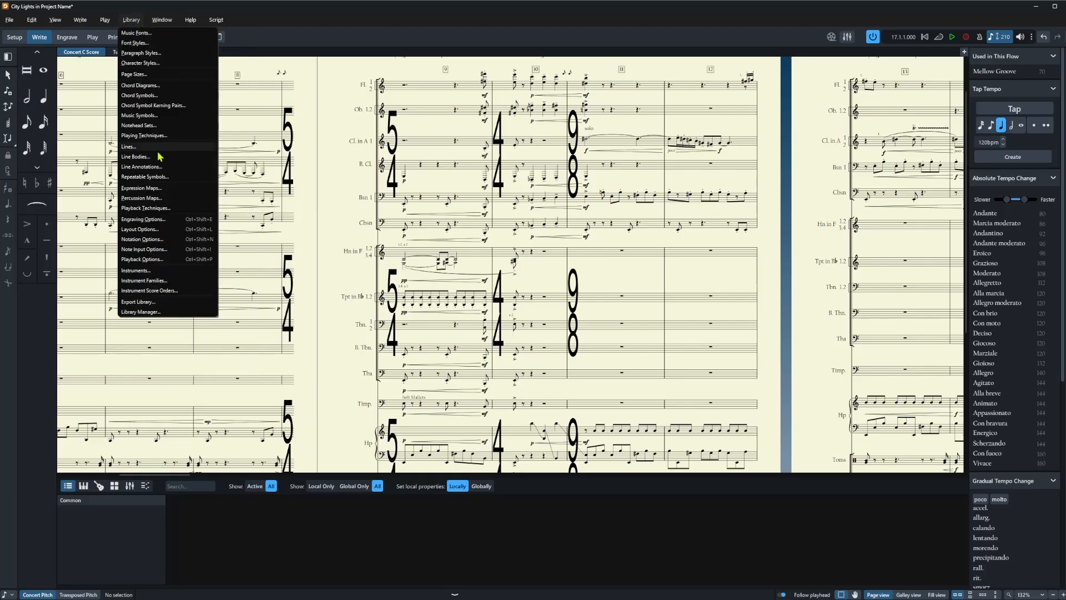
click(145, 229)
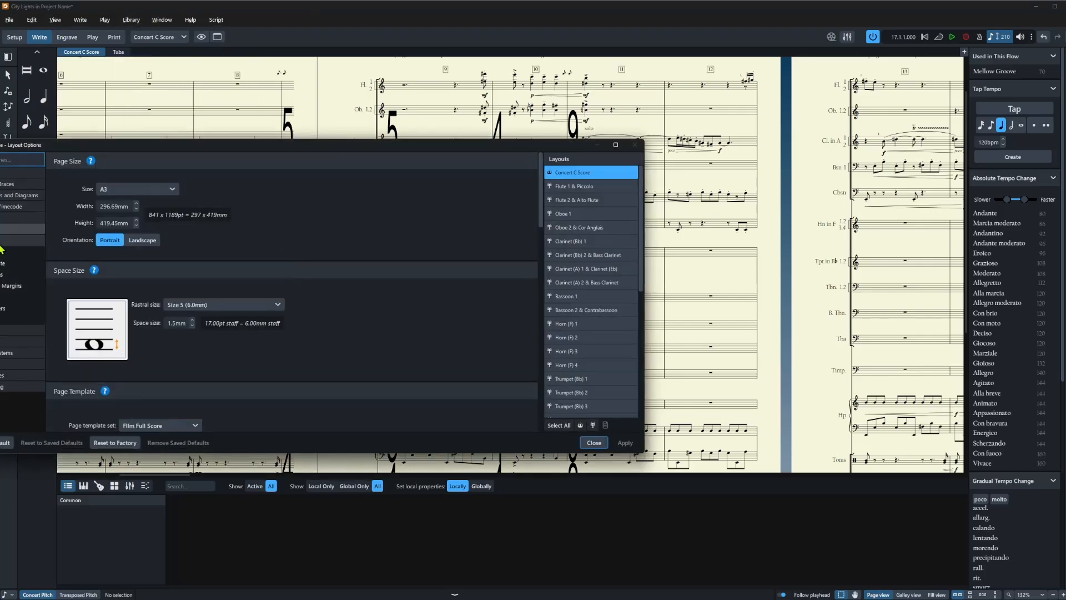
click(2, 331)
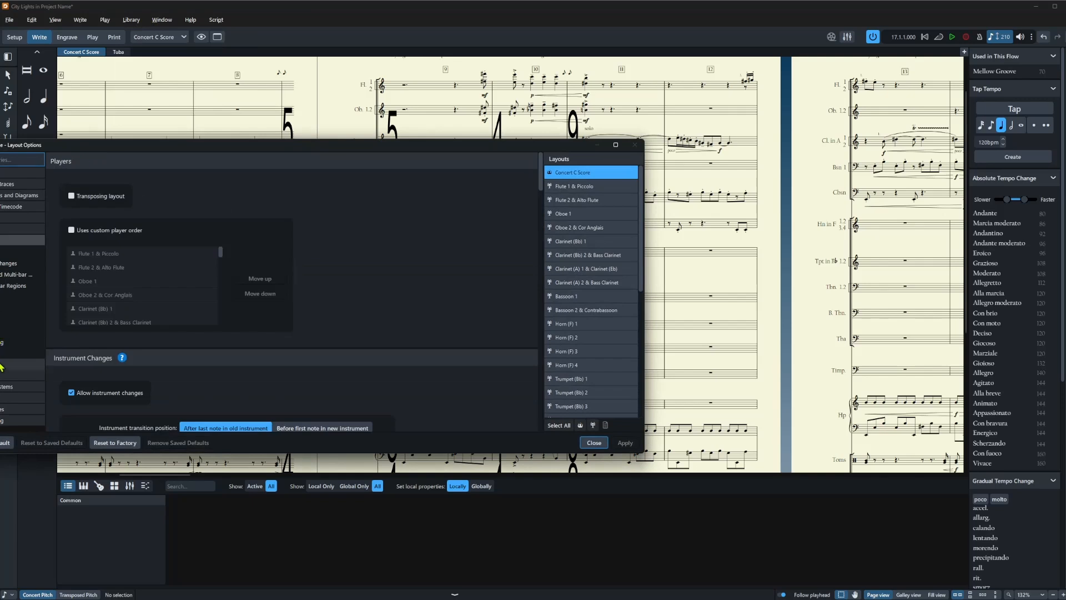
click(1, 365)
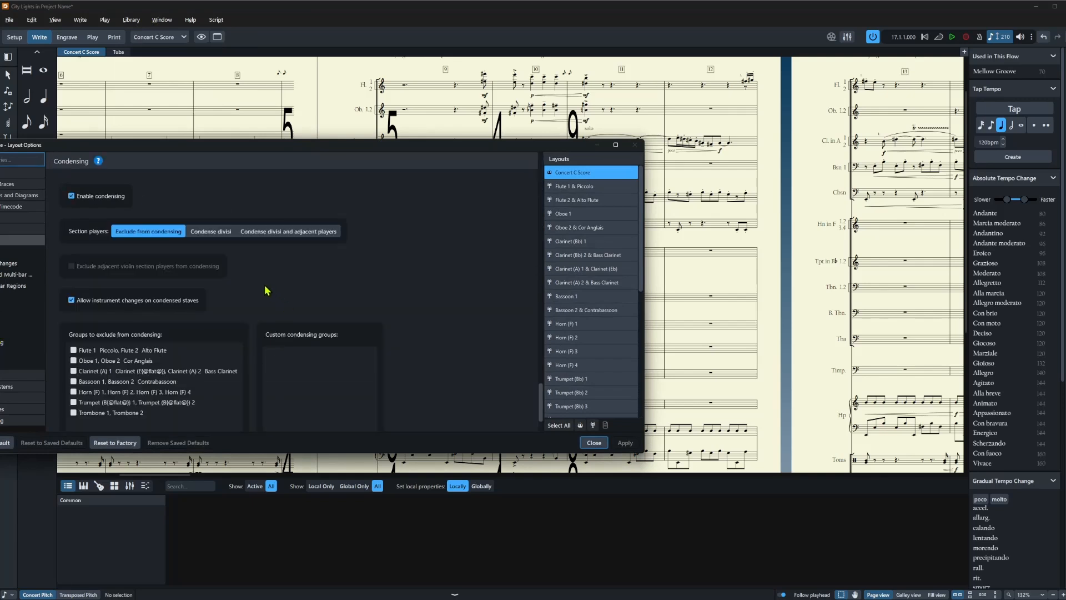
scroll(258, 297, down, 1)
scroll(244, 294, up, 2)
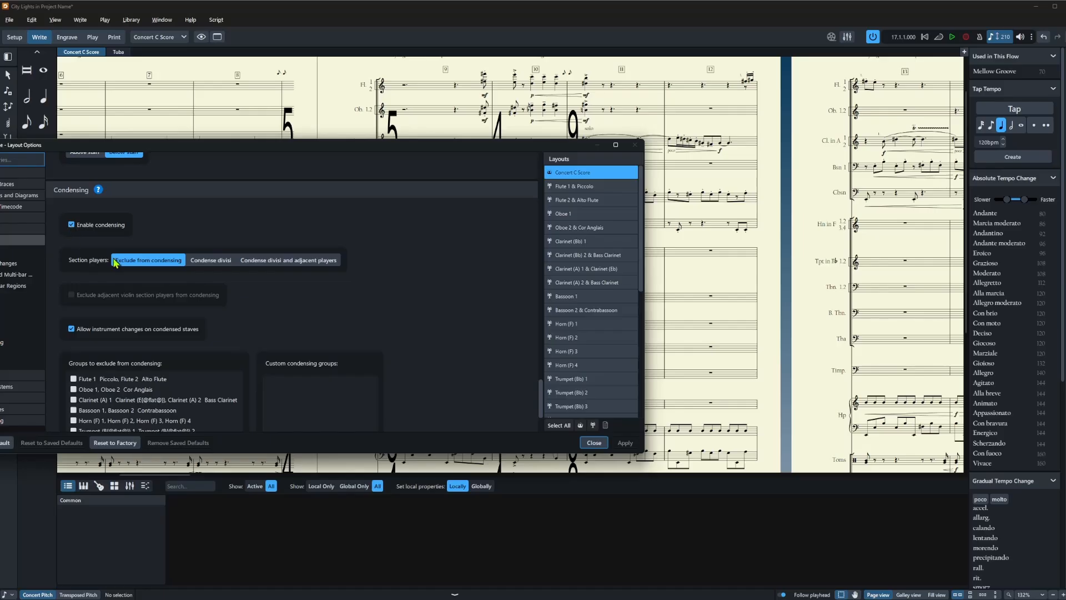
scroll(172, 267, down, 1)
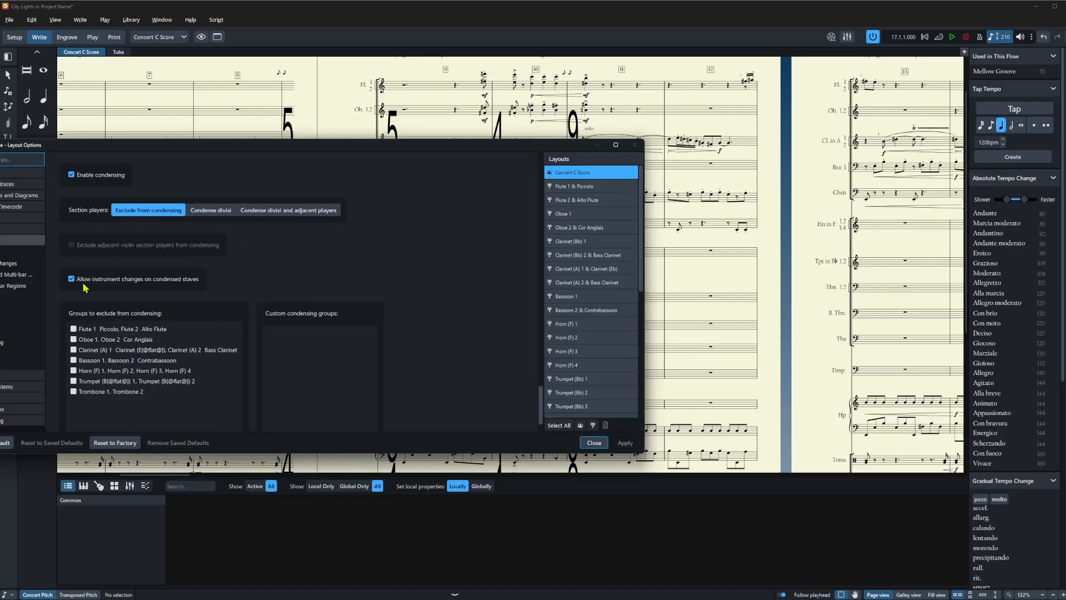
scroll(234, 286, down, 1)
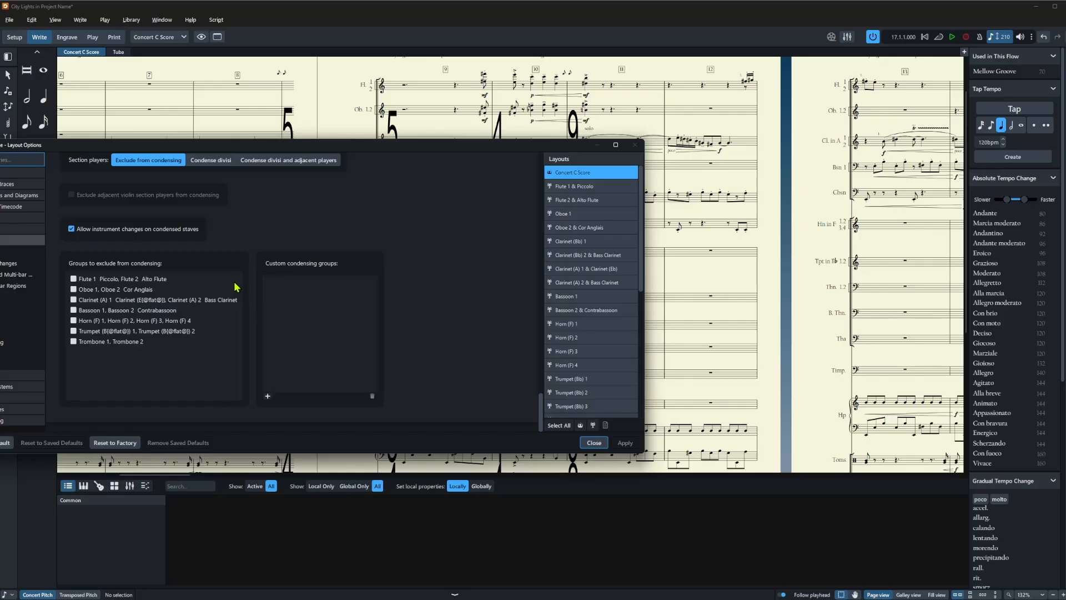
Exclude the default four-horn group from condensing and create a custom condensing group of Horn (F) 1 and Horn (F) 2
click(74, 320)
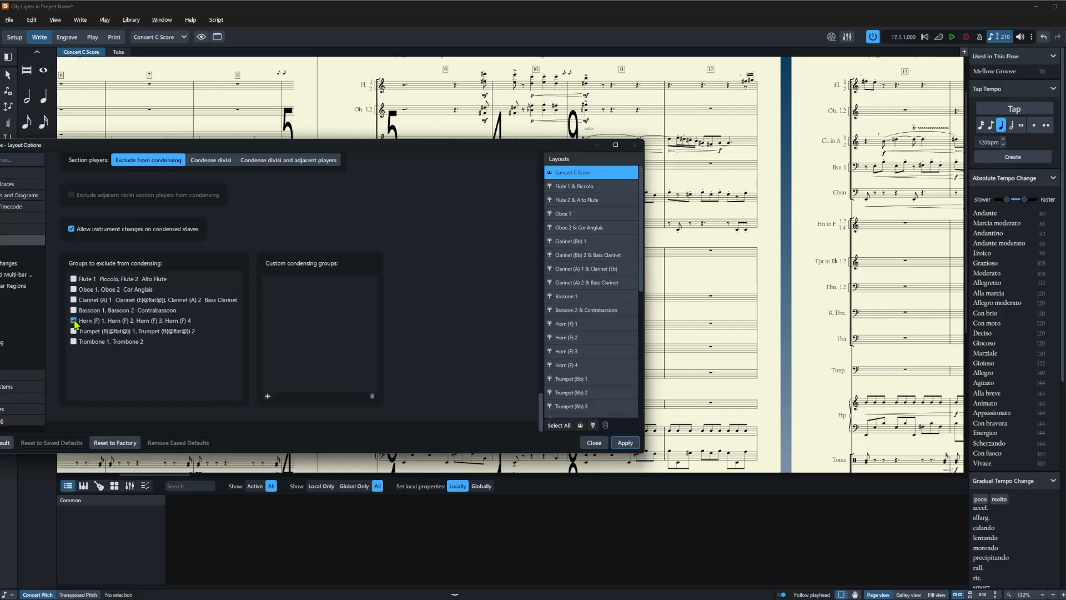
click(268, 396)
click(222, 315)
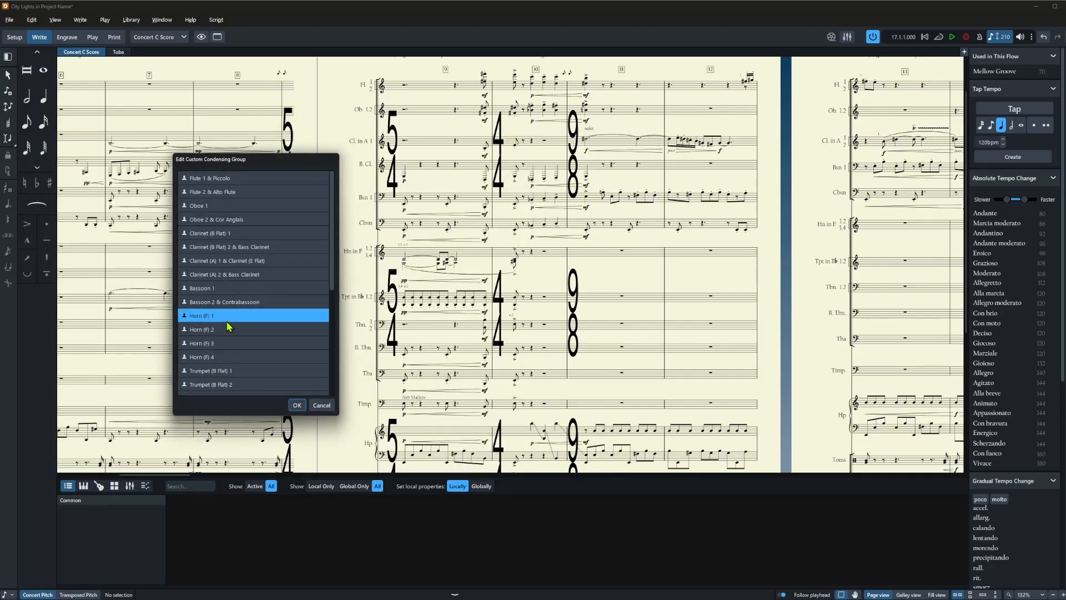
ctrl+click(228, 331)
click(296, 404)
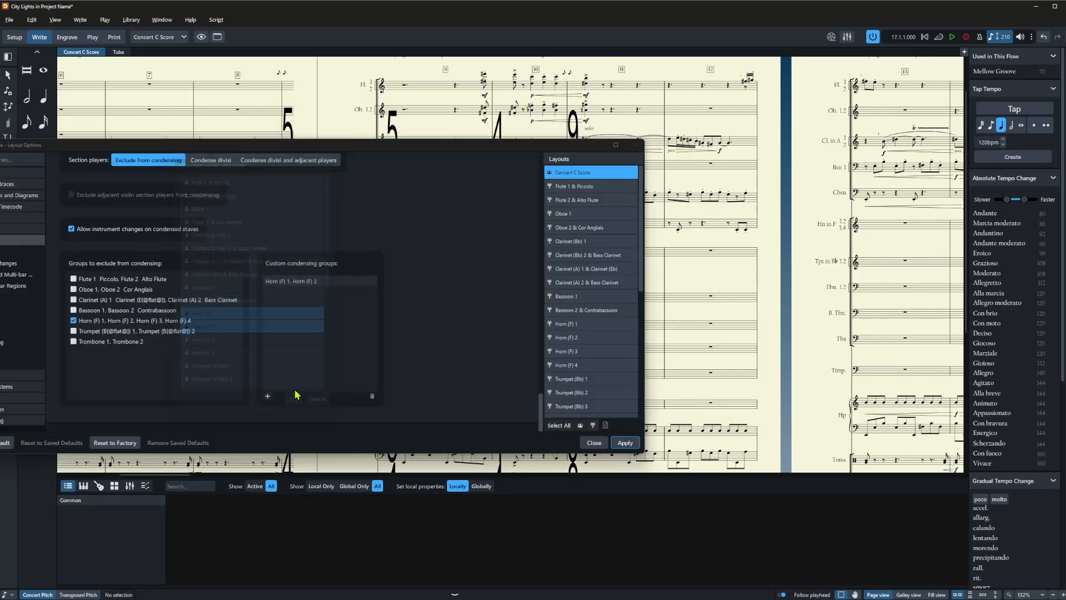
Add a second custom condensing group of Horn (F) 3 and Horn (F) 4, and apply and close the layout options
click(268, 396)
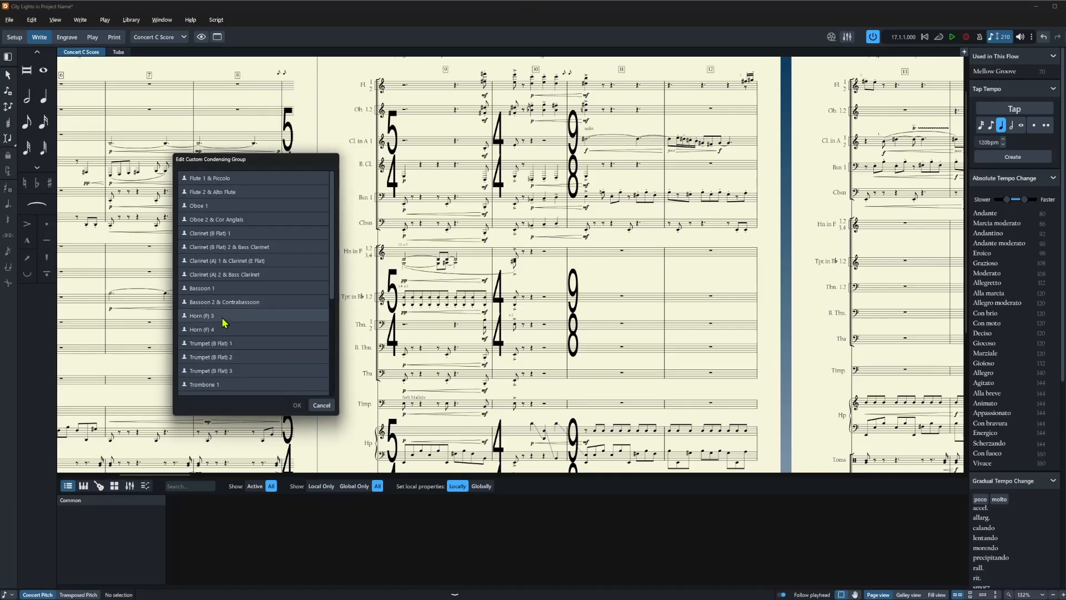
click(233, 315)
ctrl+click(224, 333)
click(297, 405)
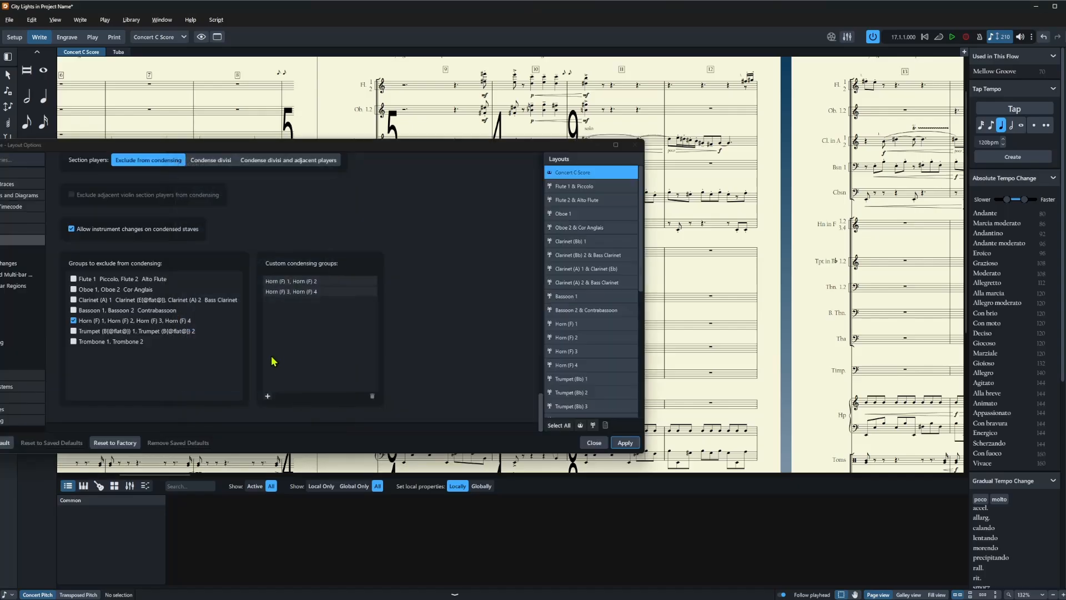
click(592, 446)
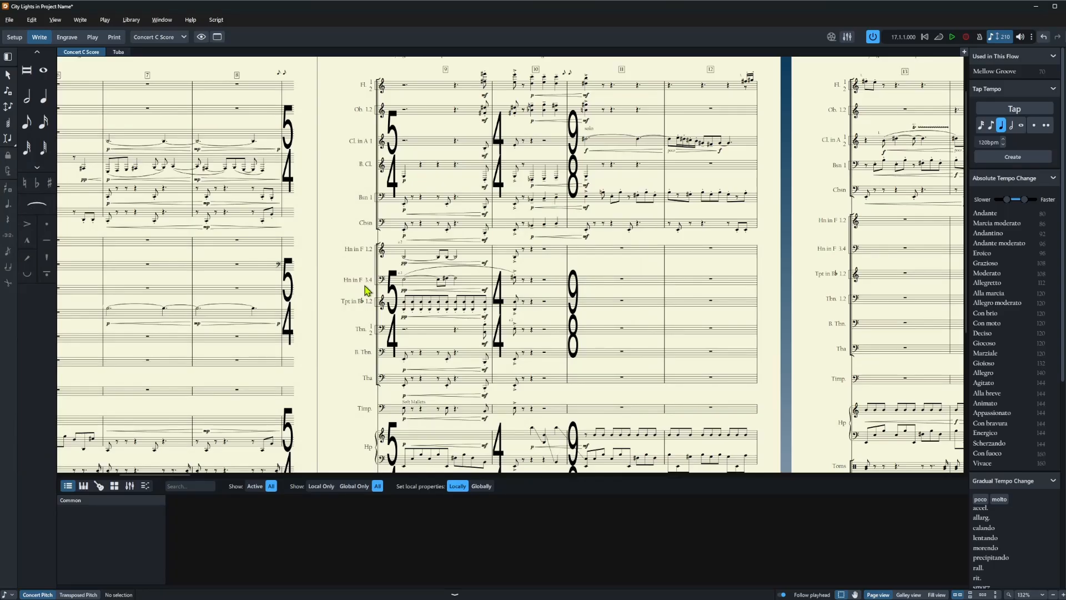
Set the Concert C Score's instrument transition position to before first note in new instrument, and apply the layout options
scroll(421, 293, up, 1)
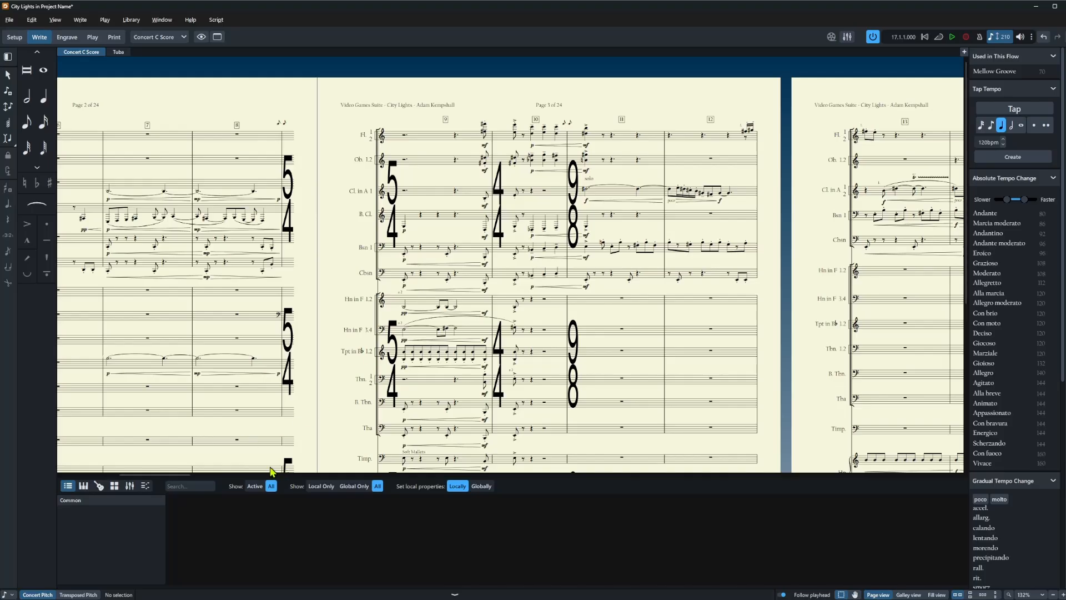
drag(180, 477, 262, 481)
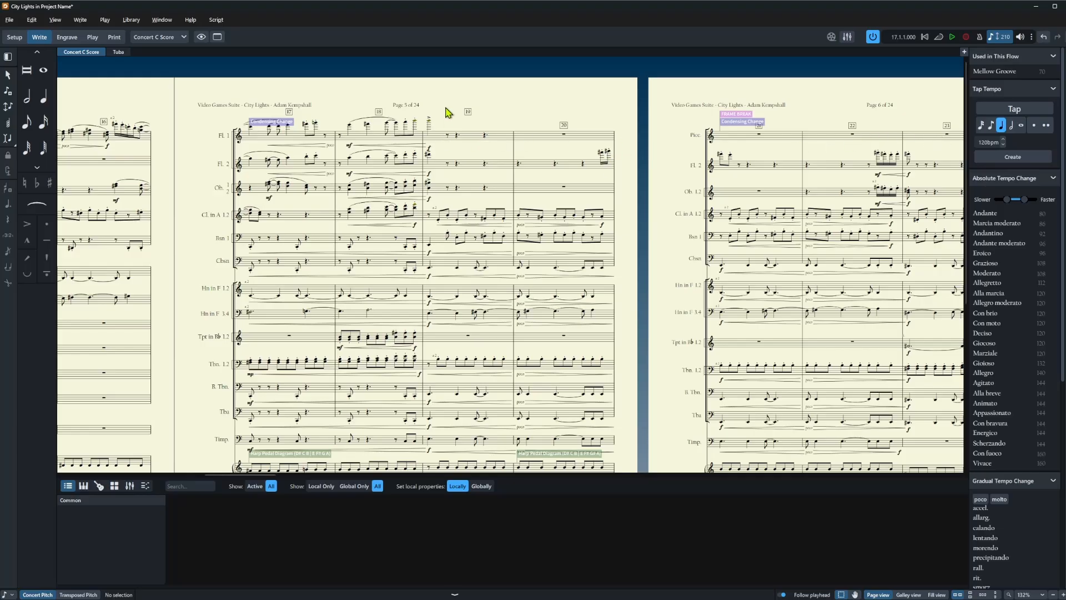
mouse_move(239, 476)
mouse_down()
mouse_move(261, 478)
mouse_move(245, 481)
mouse_up()
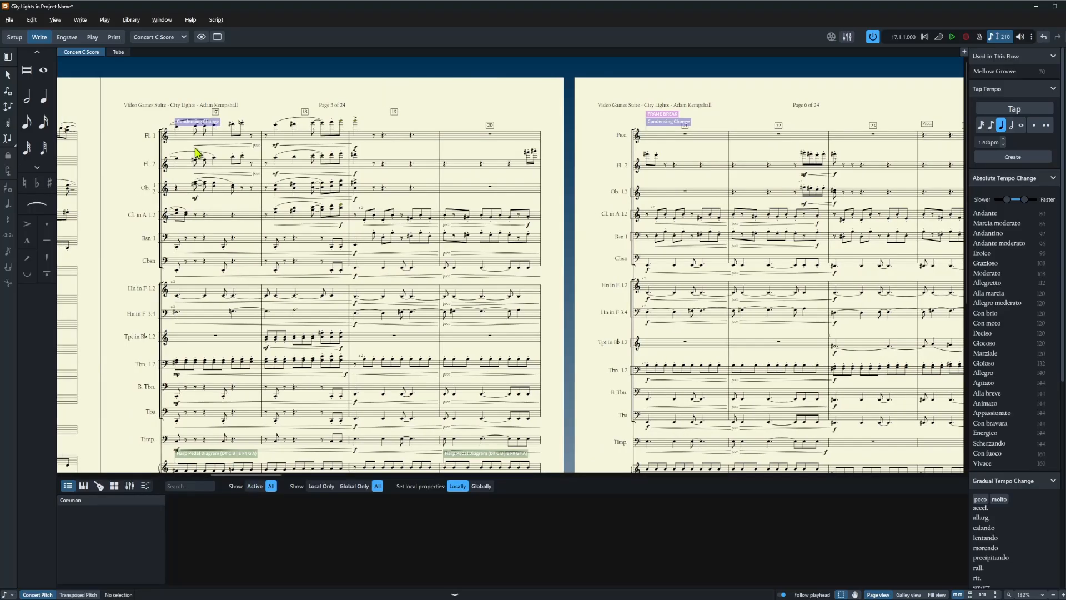
click(131, 20)
click(140, 229)
click(2, 263)
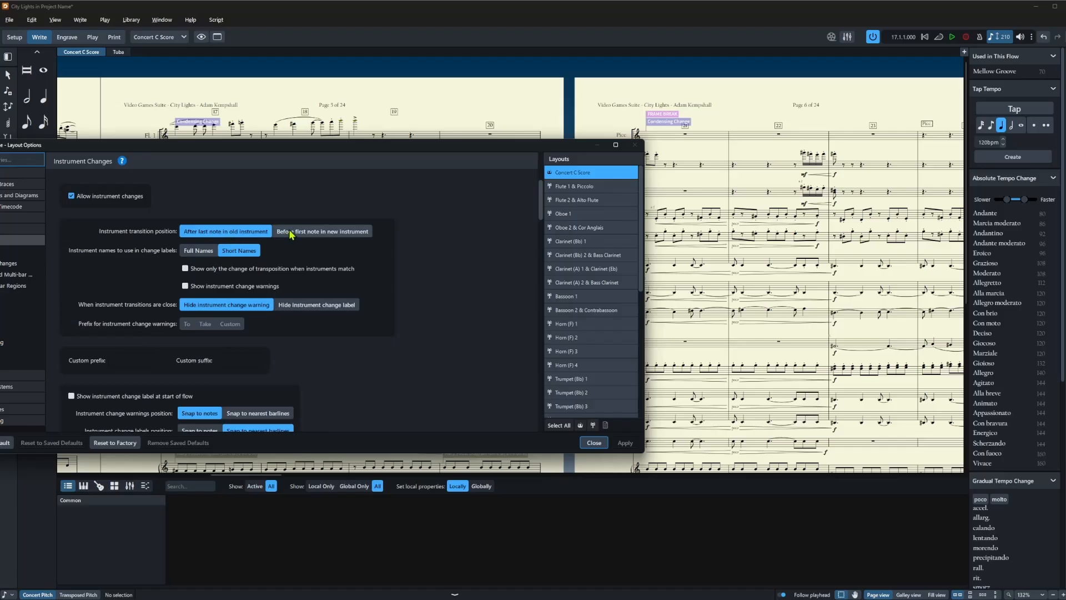
click(320, 237)
click(320, 237)
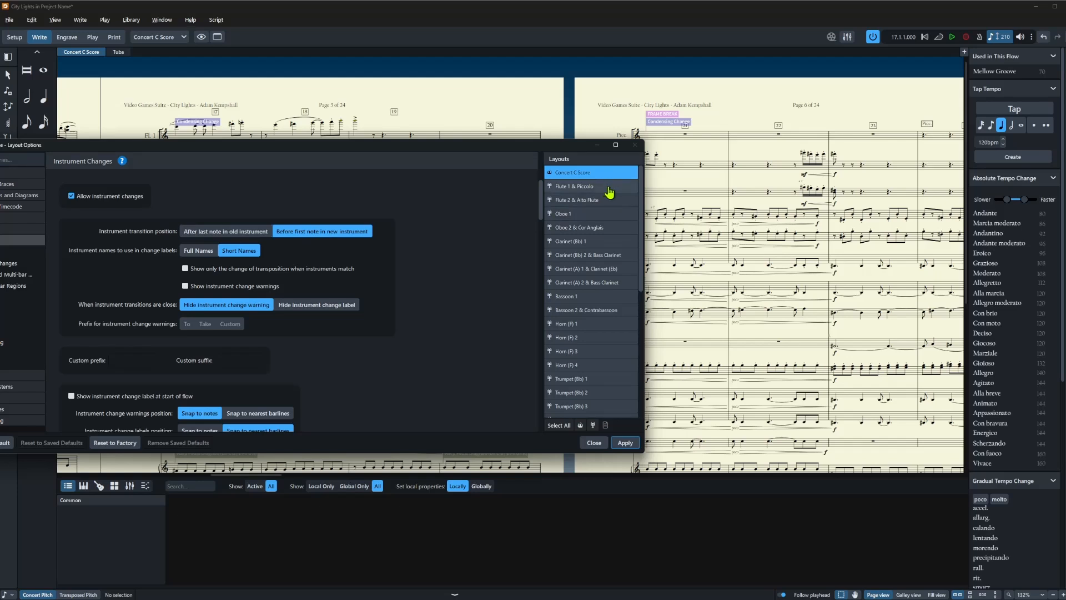
click(629, 446)
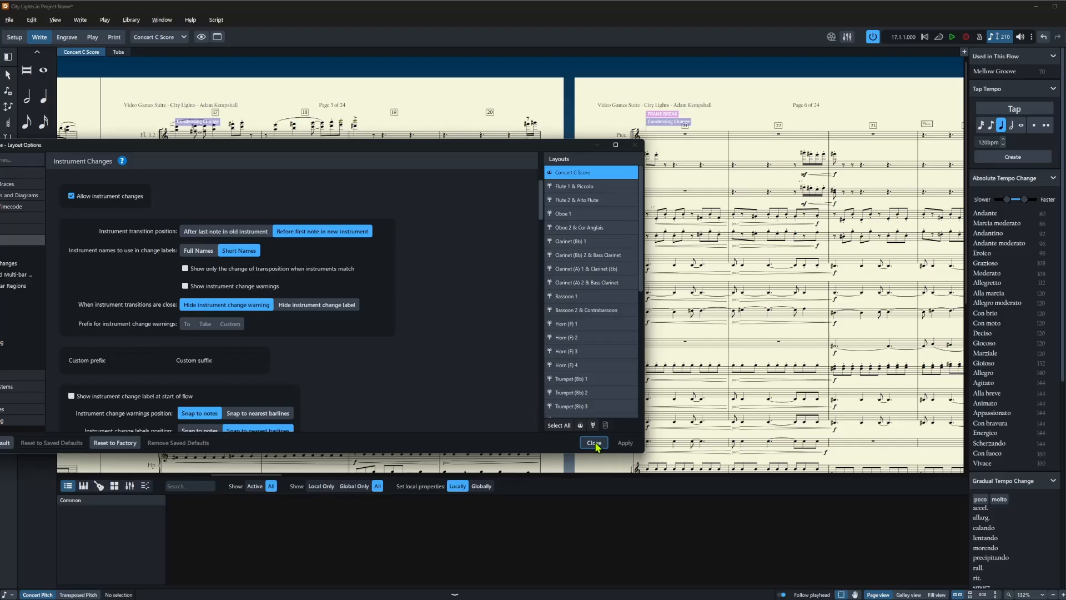
click(599, 446)
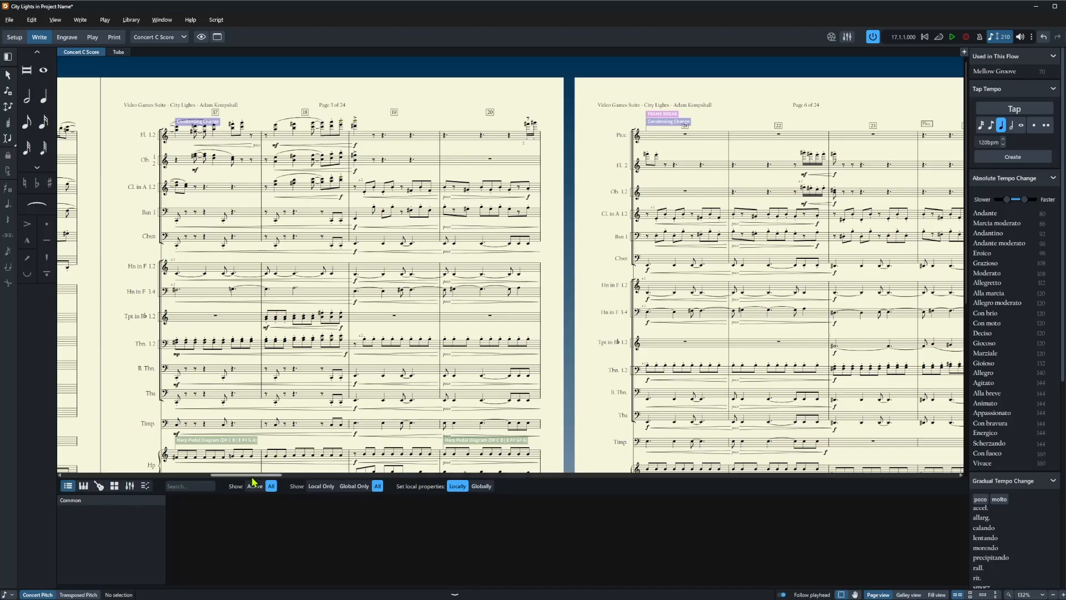
Try deleting the condensing change at bar 65 on page 17, and undo the deletion
drag(254, 476, 267, 475)
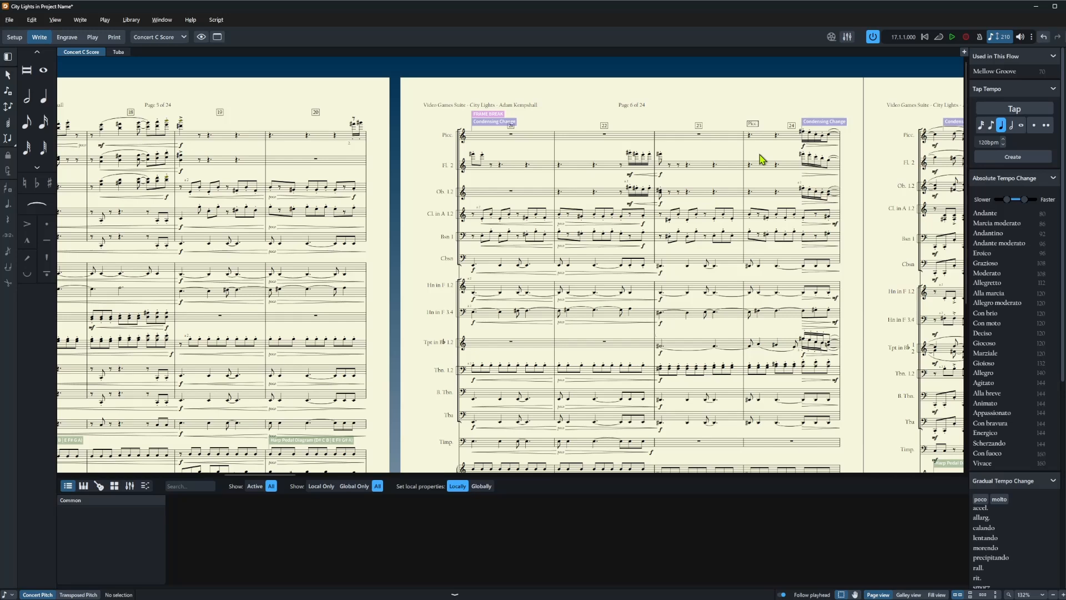
drag(252, 475, 673, 461)
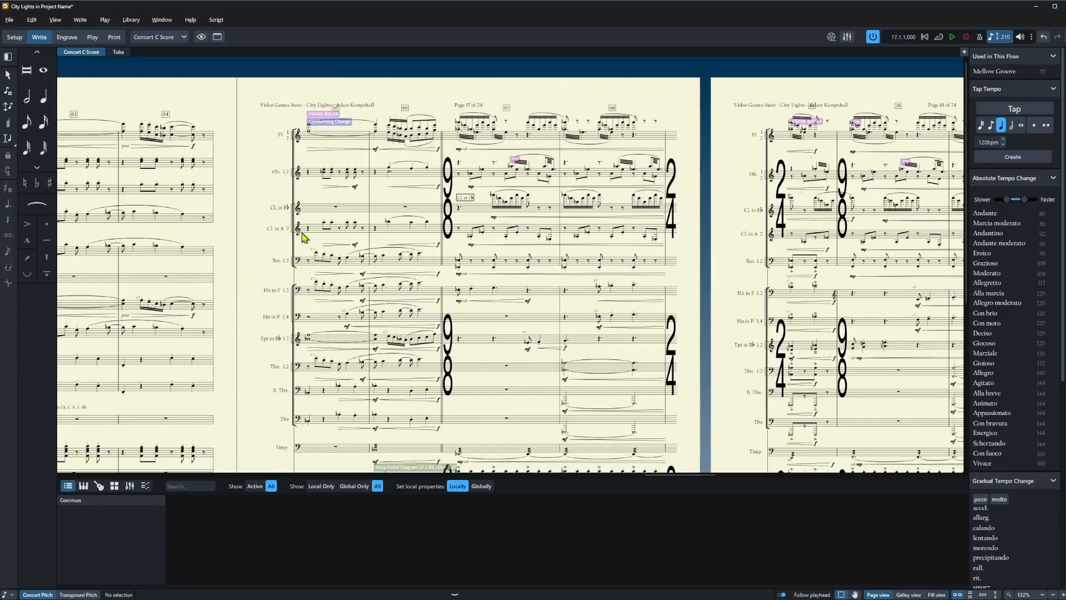
click(331, 123)
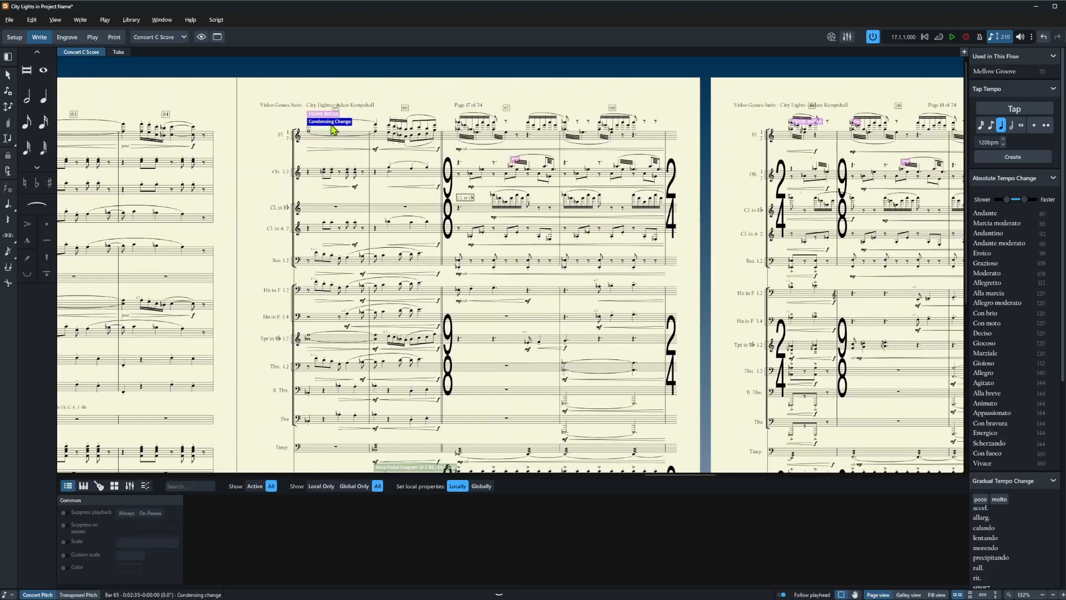
key(Delete)
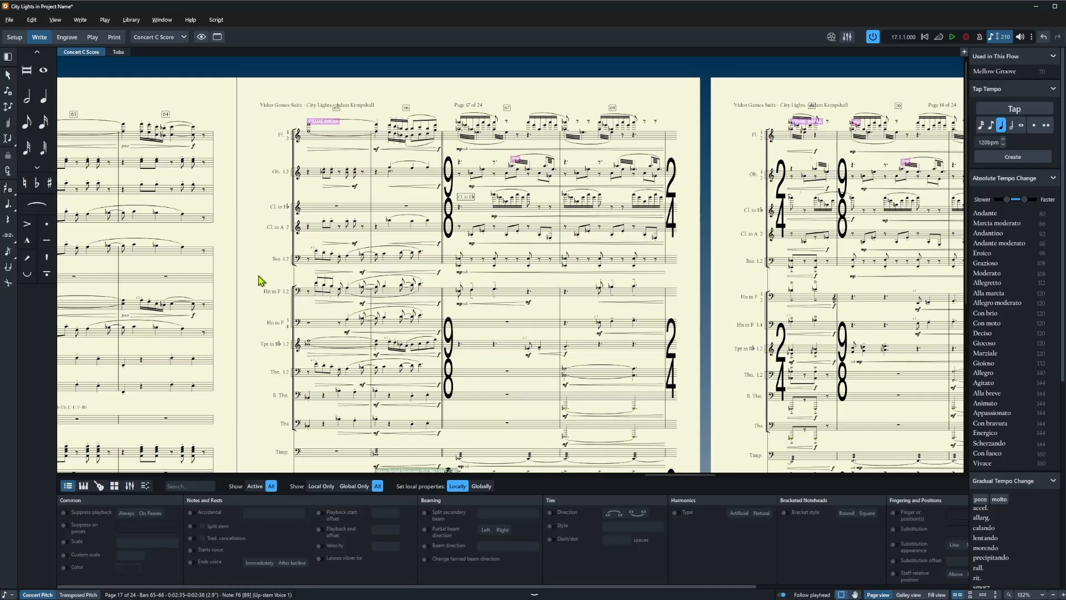
key(ctrl+z)
Open the bar 65 condensing change, examine the manual condensing of Horn (F) 1 and Horn (F) 2, and confirm the dialog
double_click(327, 123)
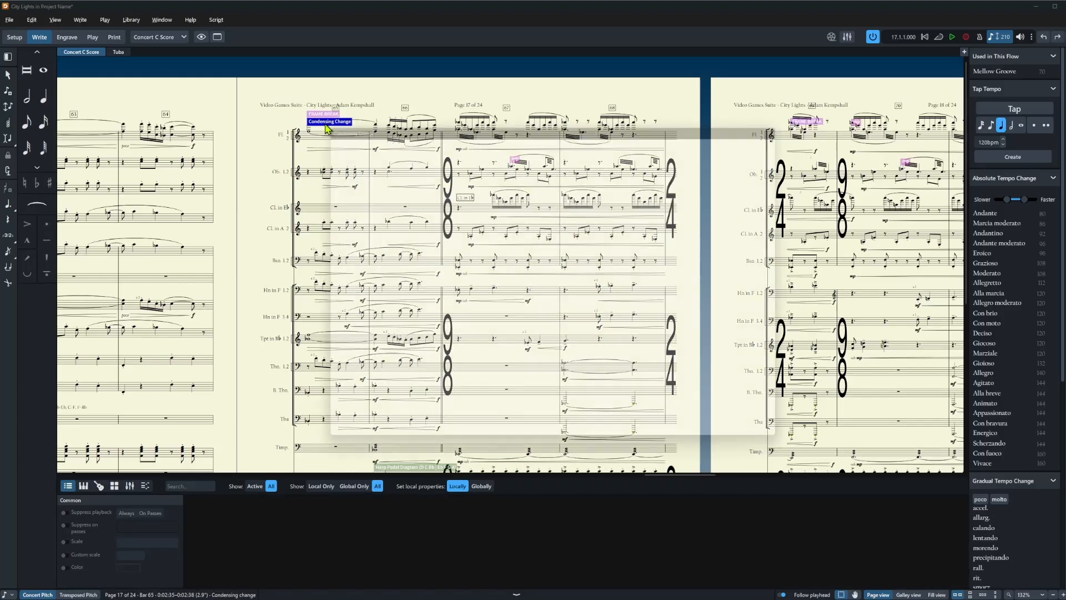
scroll(498, 388, down, 3)
scroll(459, 340, up, 2)
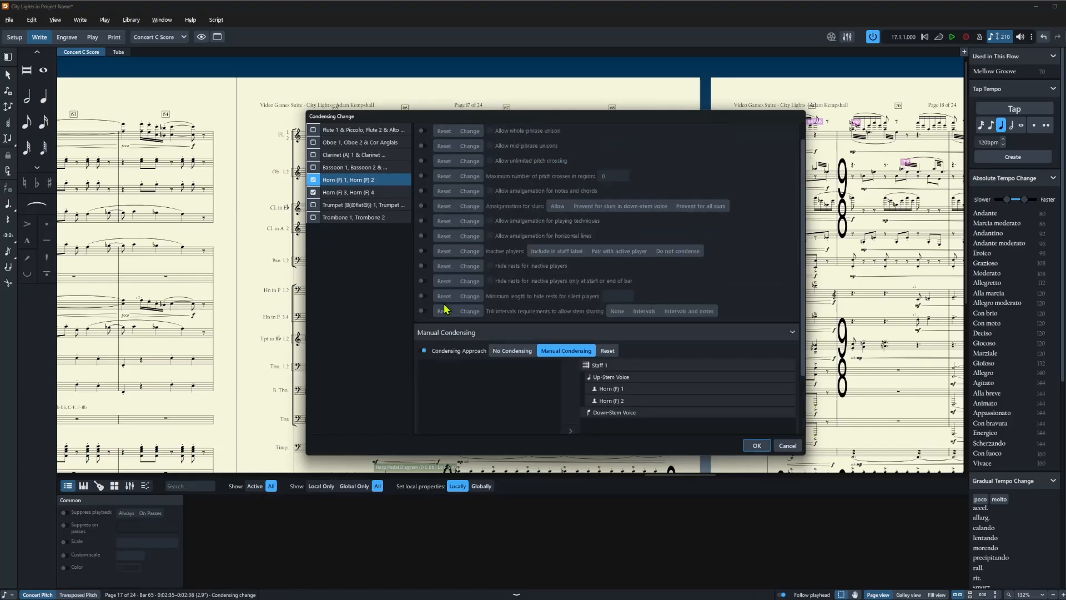
click(313, 179)
scroll(497, 383, down, 2)
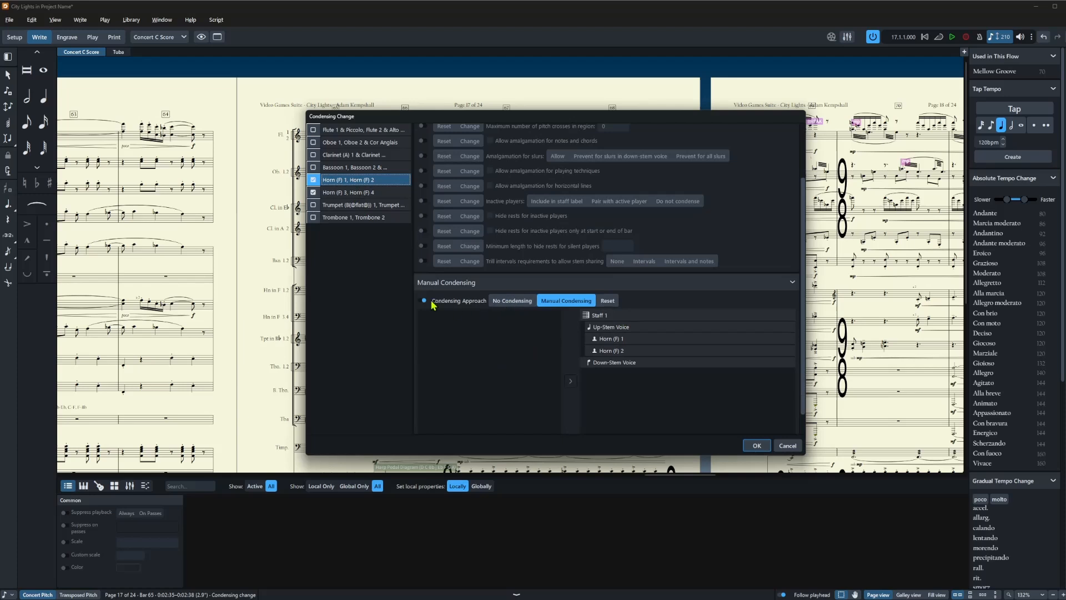
click(762, 448)
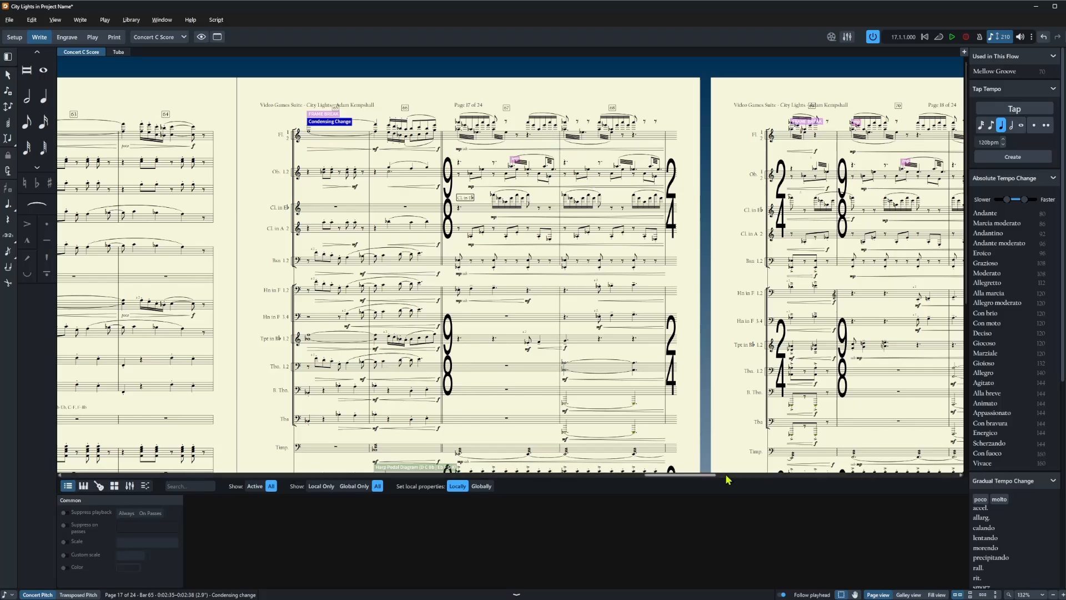
Switch the Concert C Score to galley view and go to the horn staves around bar 61
drag(702, 476, 721, 476)
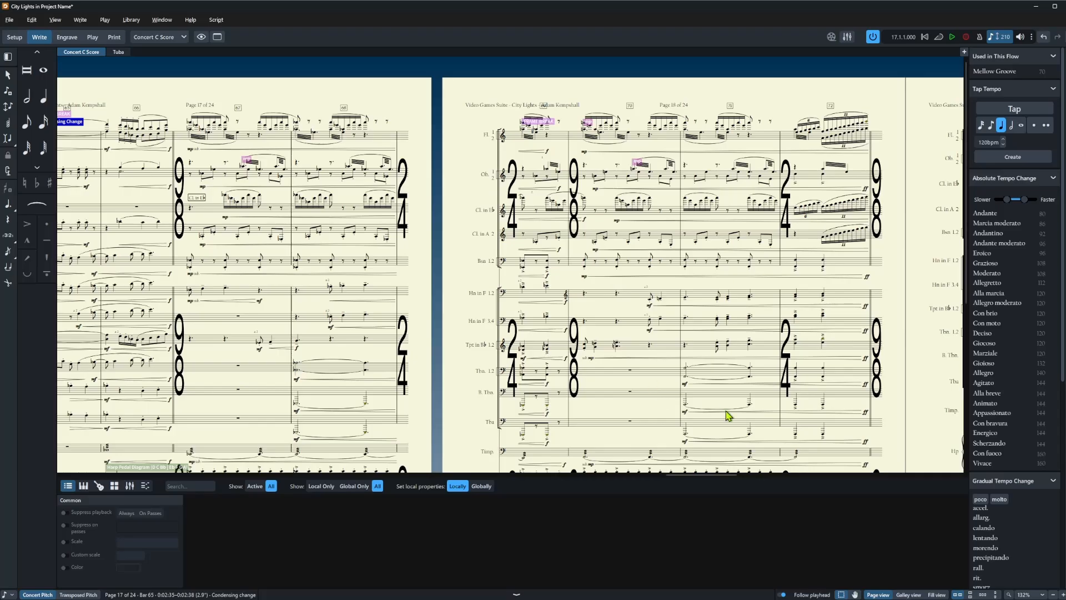
click(908, 595)
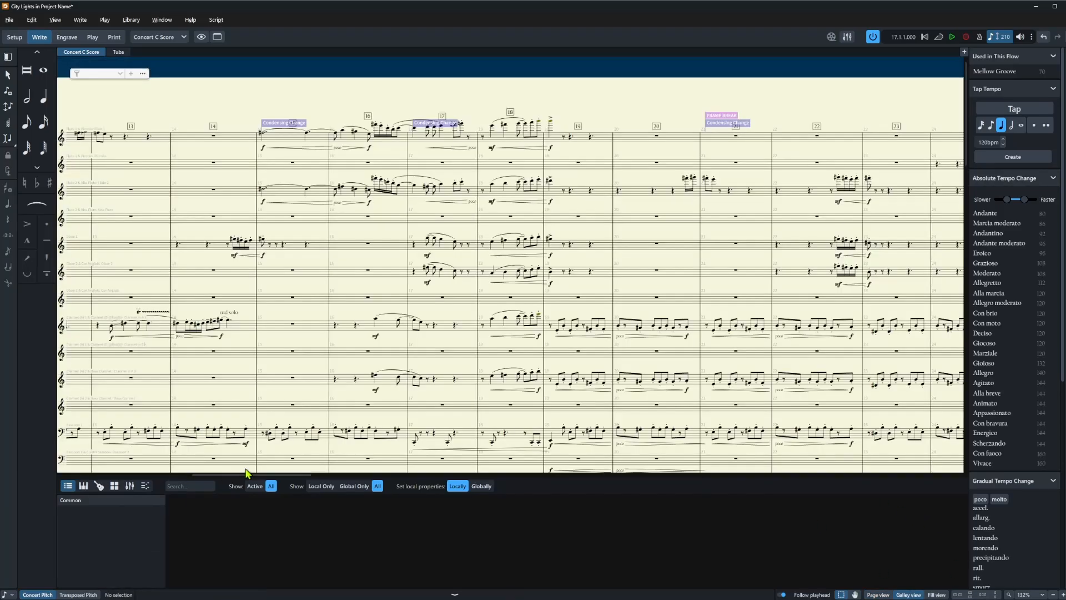
drag(248, 475, 342, 479)
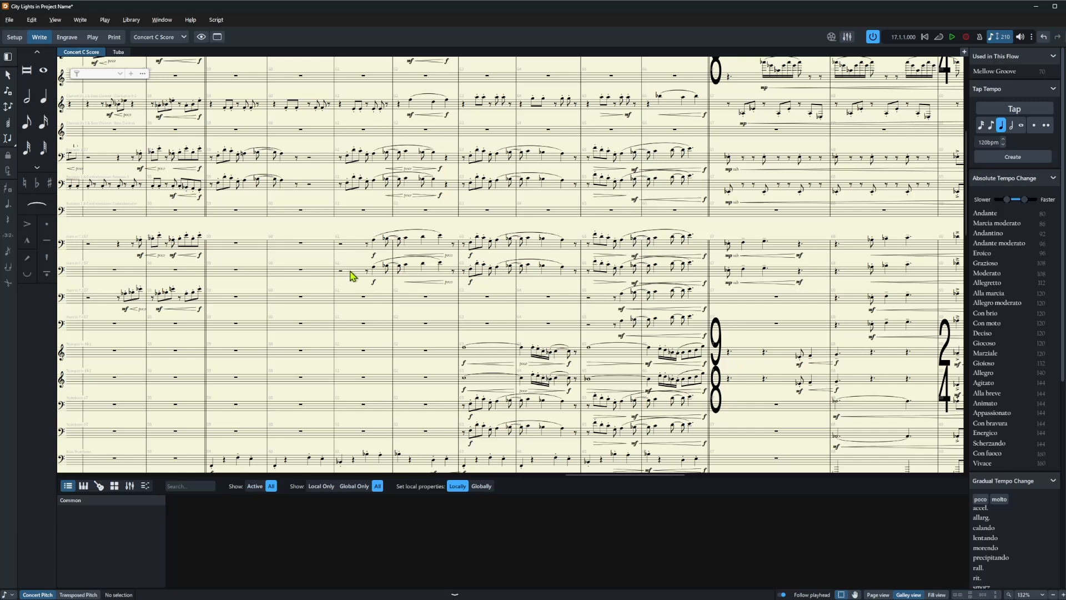
Clear the second horn's passage in bars 61–66 and duplicate the first horn's passage onto that staff
click(340, 271)
shift+click(699, 277)
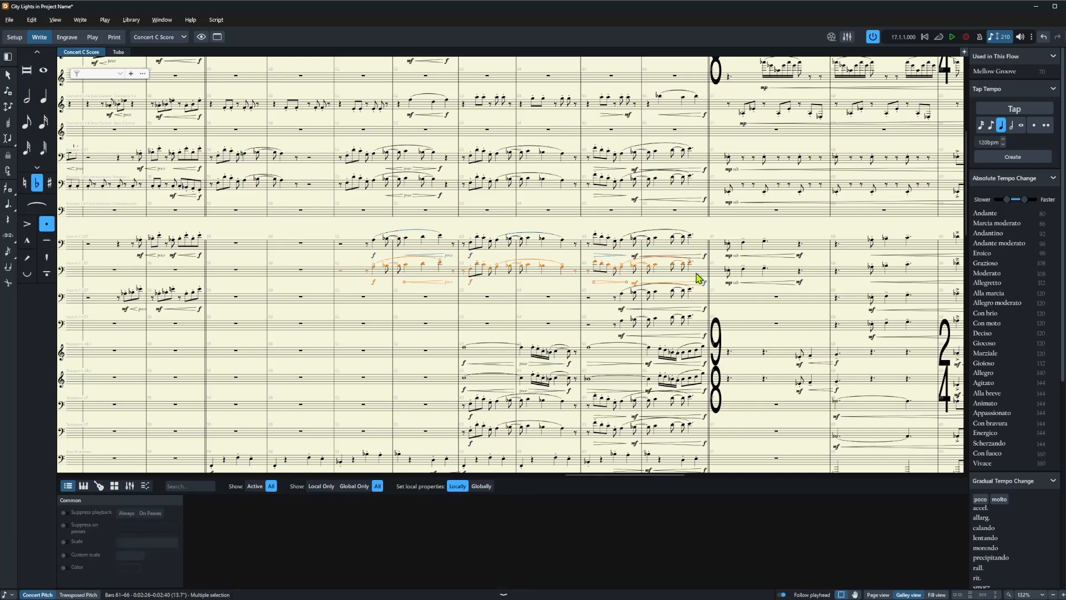
key(Delete)
click(343, 244)
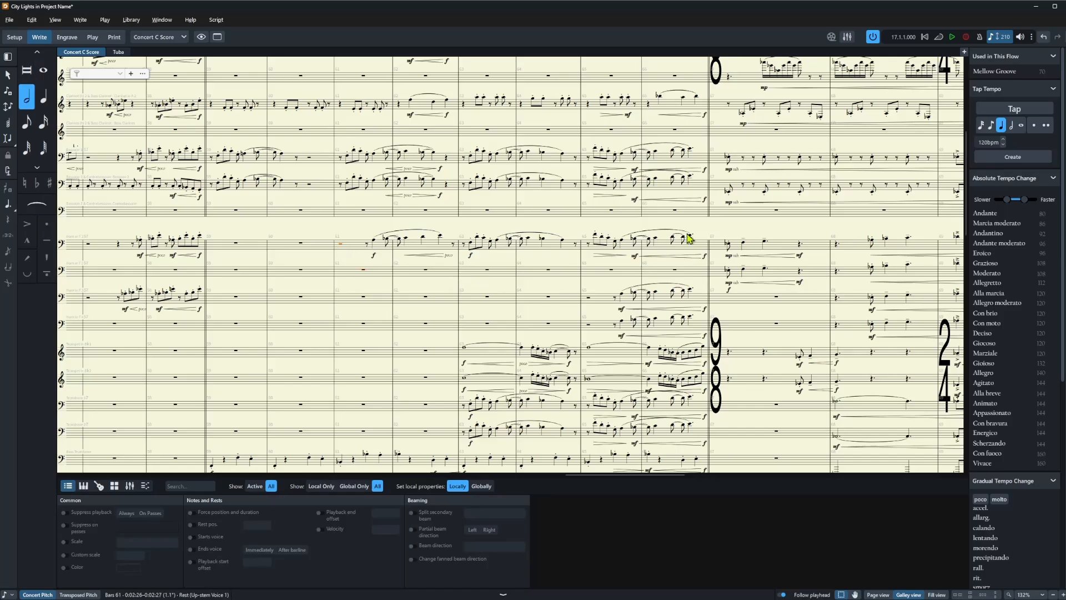
shift+click(705, 253)
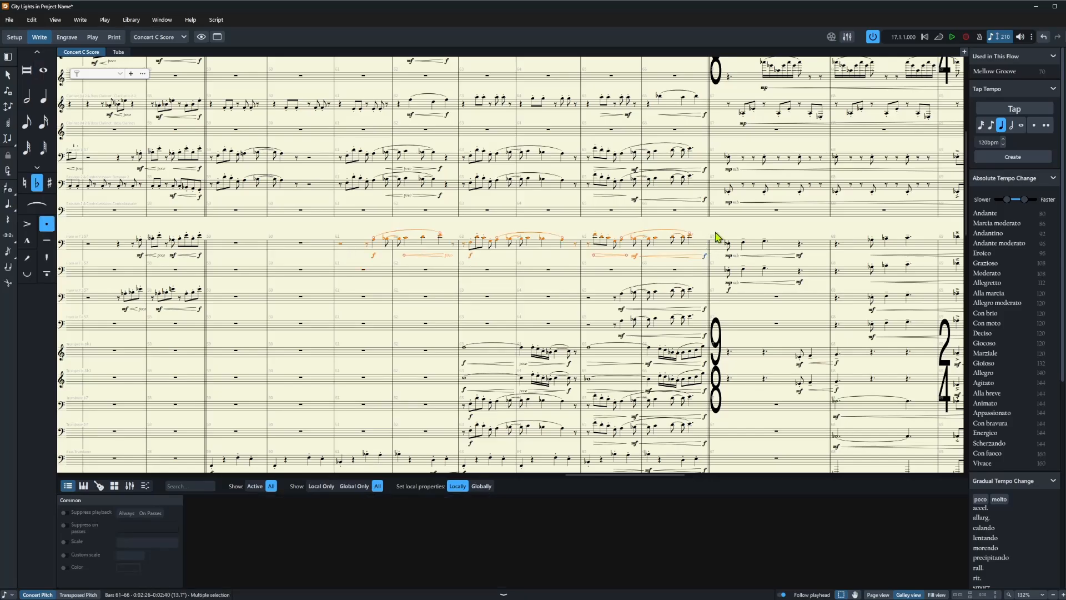
key(alt+shift+Down)
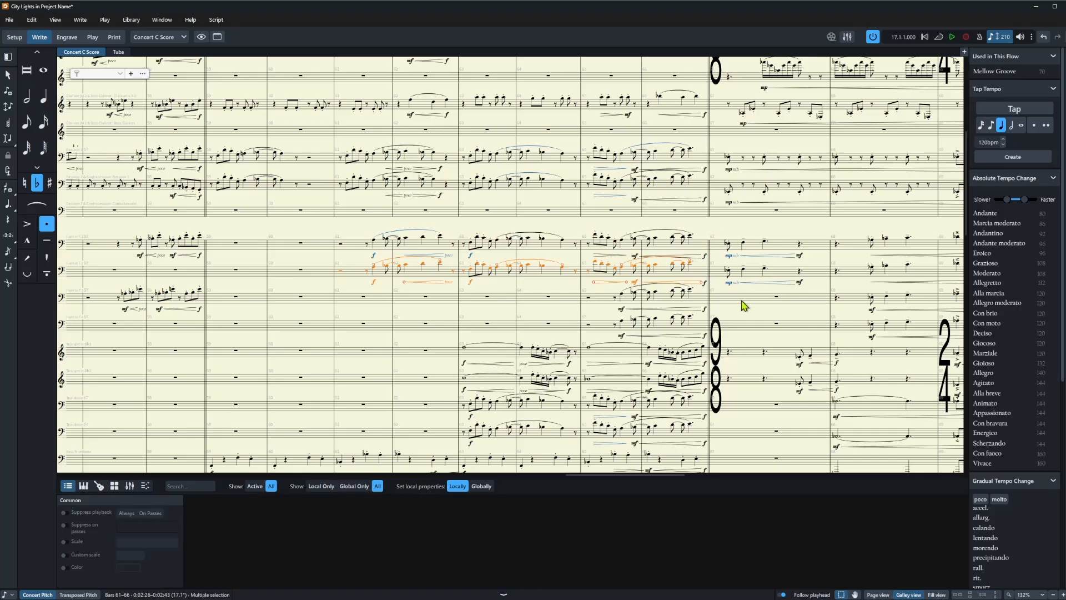
key(Escape)
Delete the mf-to-ff dynamics and crescendo hairpins from all four horn staves in bars 70–72
click(467, 259)
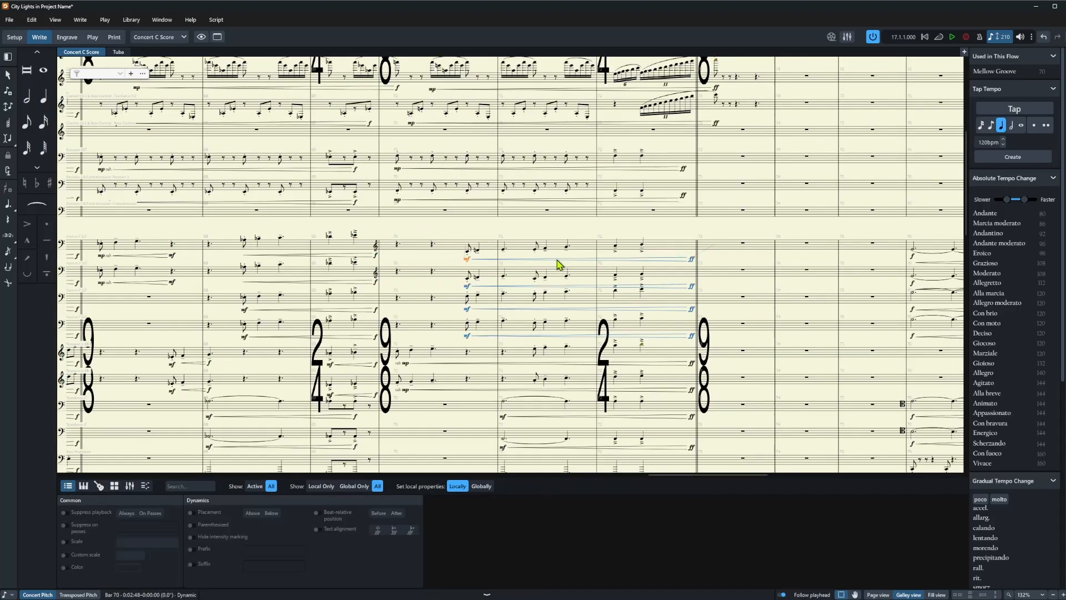
shift+click(691, 259)
ctrl+click(691, 287)
ctrl+click(676, 287)
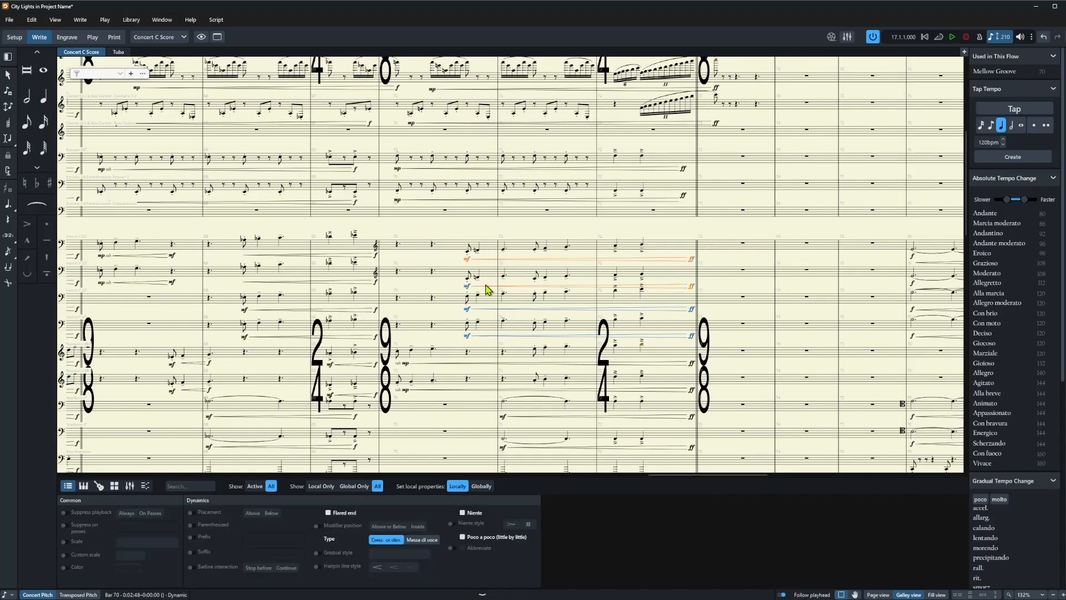
ctrl+click(468, 286)
ctrl+click(468, 309)
ctrl+click(486, 309)
ctrl+click(486, 334)
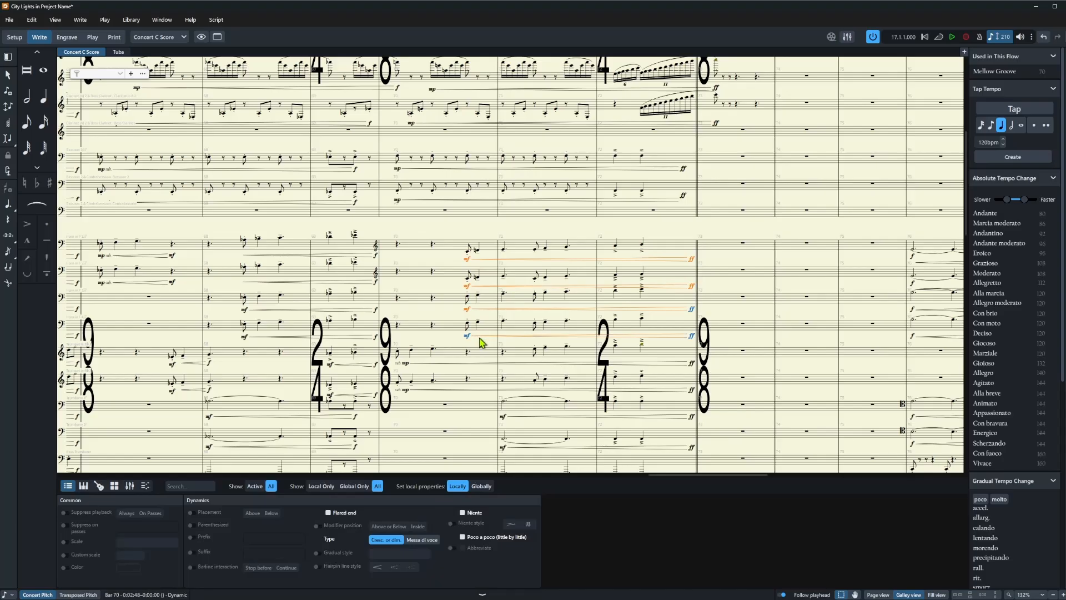
ctrl+click(692, 336)
ctrl+click(692, 312)
key(Delete)
Add the dynamics mf<ff to the notes of all four horns in bars 70–72 at once, and clear the selection
drag(454, 225, 688, 340)
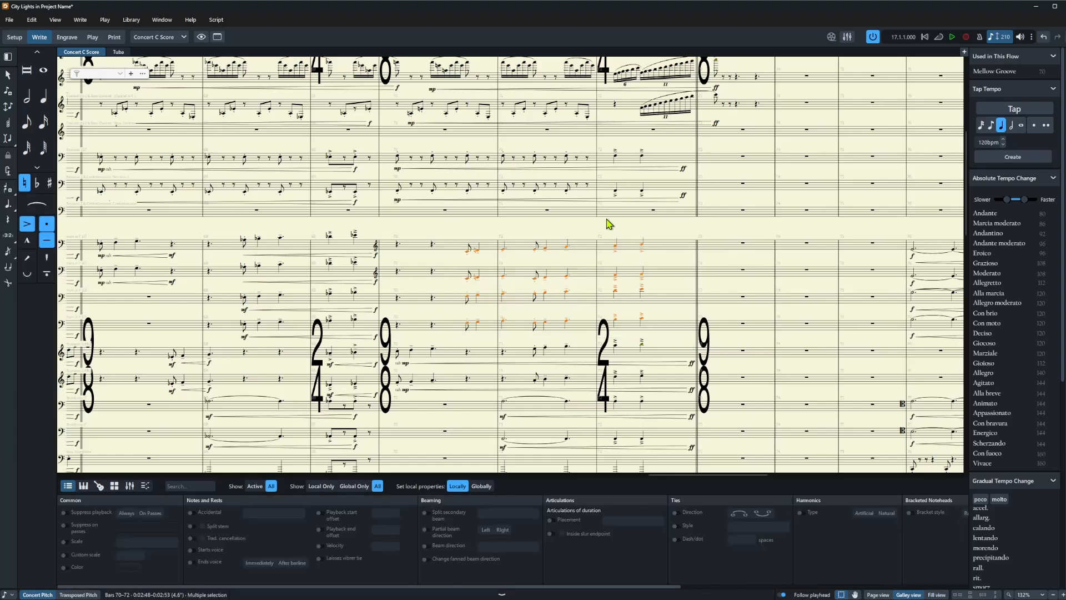
key(shift+d)
text(mf<ff)
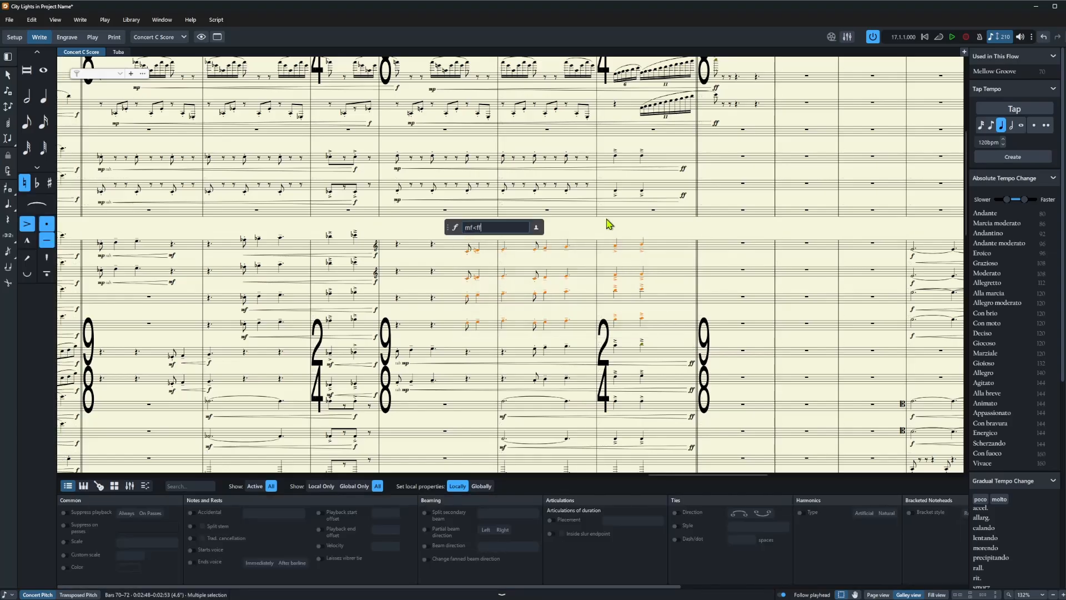
key(Return)
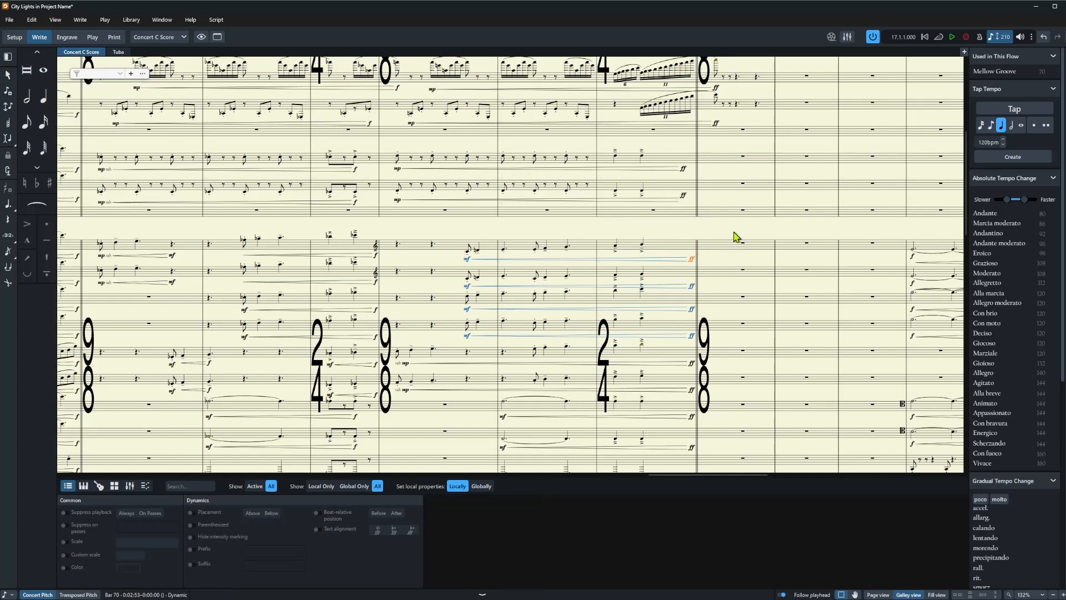
click(737, 235)
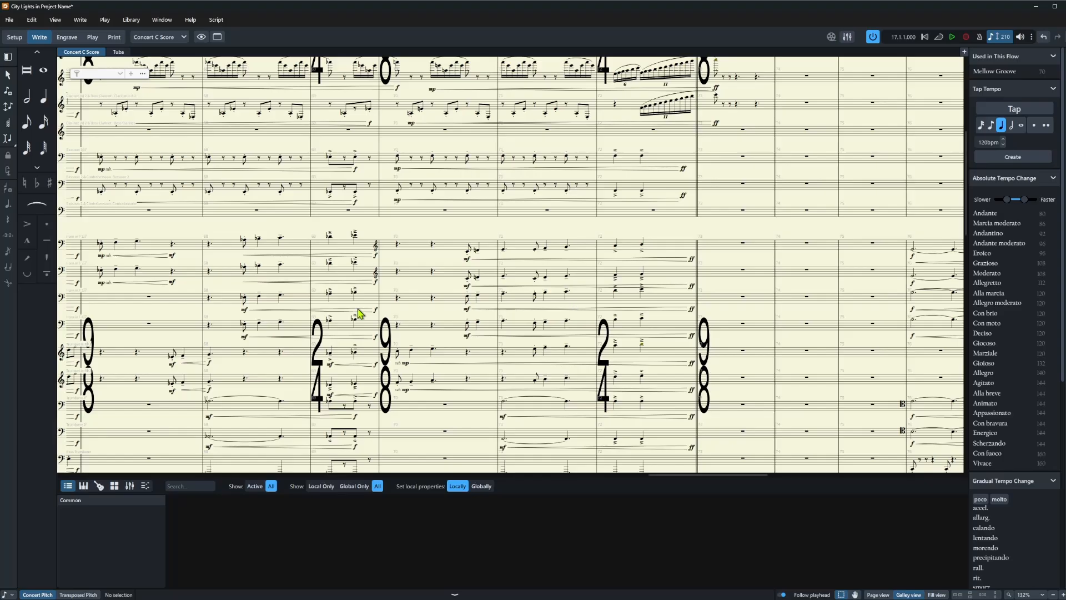
Open the notation options for condensing, widen the window, and review the unison, pitch crossing and accidental settings
key(ctrl+shift+n)
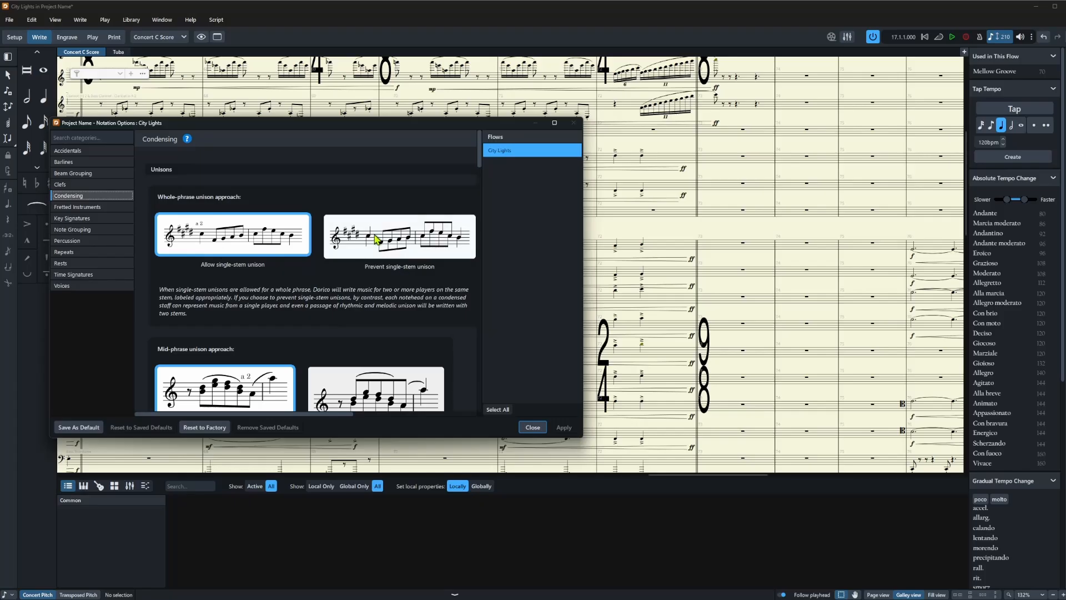
scroll(326, 317, down, 3)
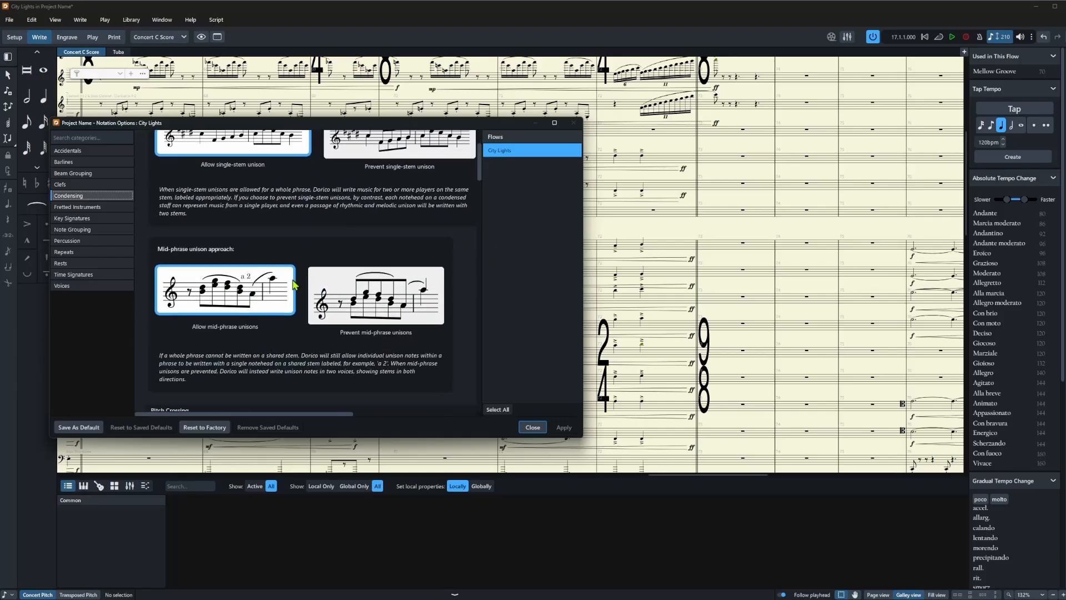
scroll(307, 354, down, 3)
scroll(307, 354, down, 3)
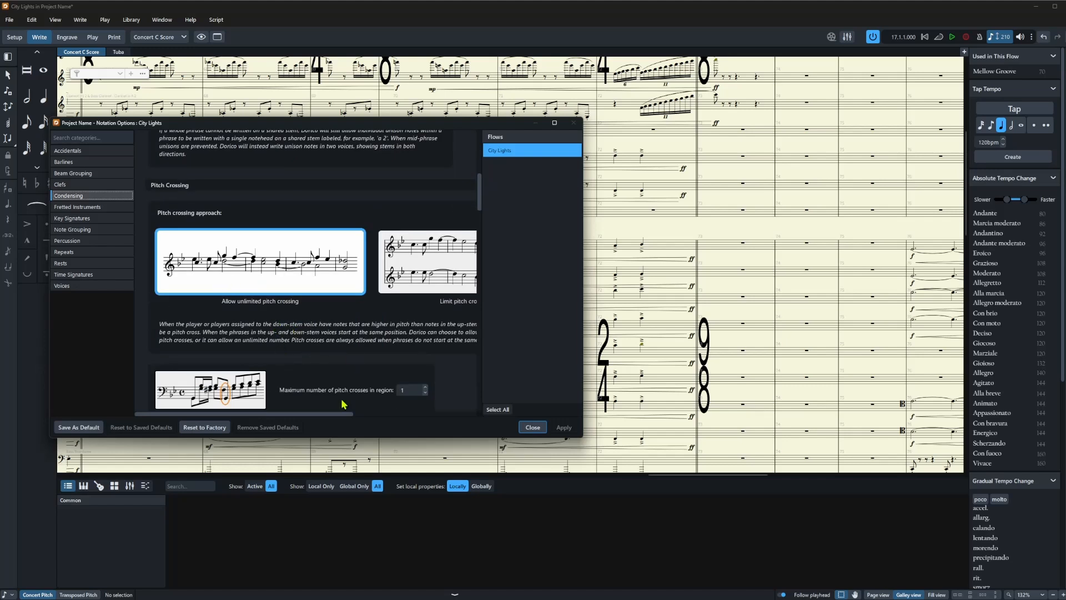
drag(583, 299, 832, 292)
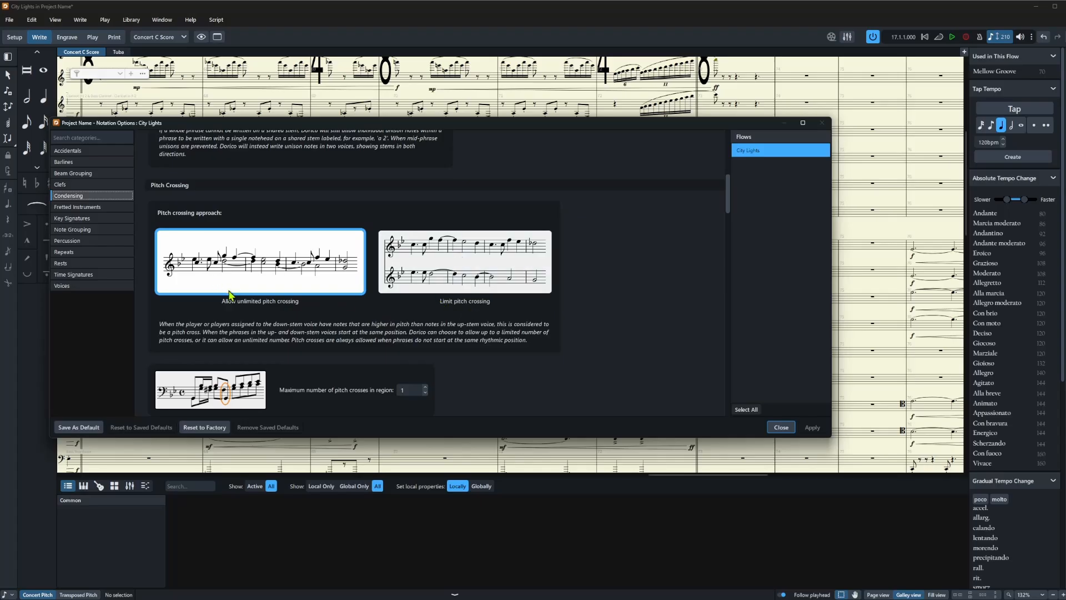
scroll(343, 329, down, 5)
scroll(342, 328, down, 1)
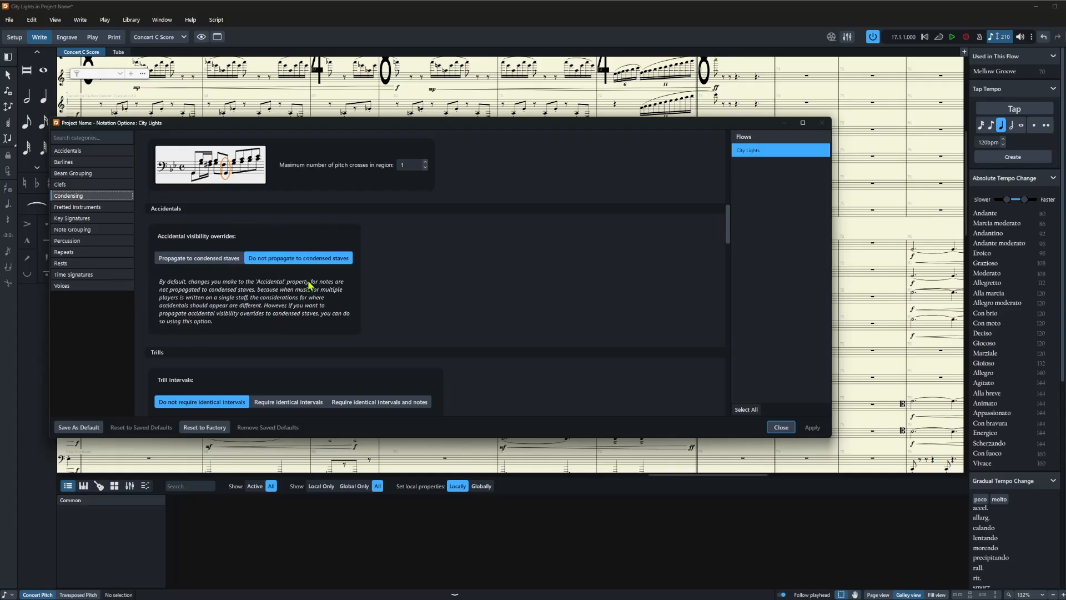
Review the remaining condensing notation options for trills, amalgamation and inactive players
scroll(310, 285, down, 3)
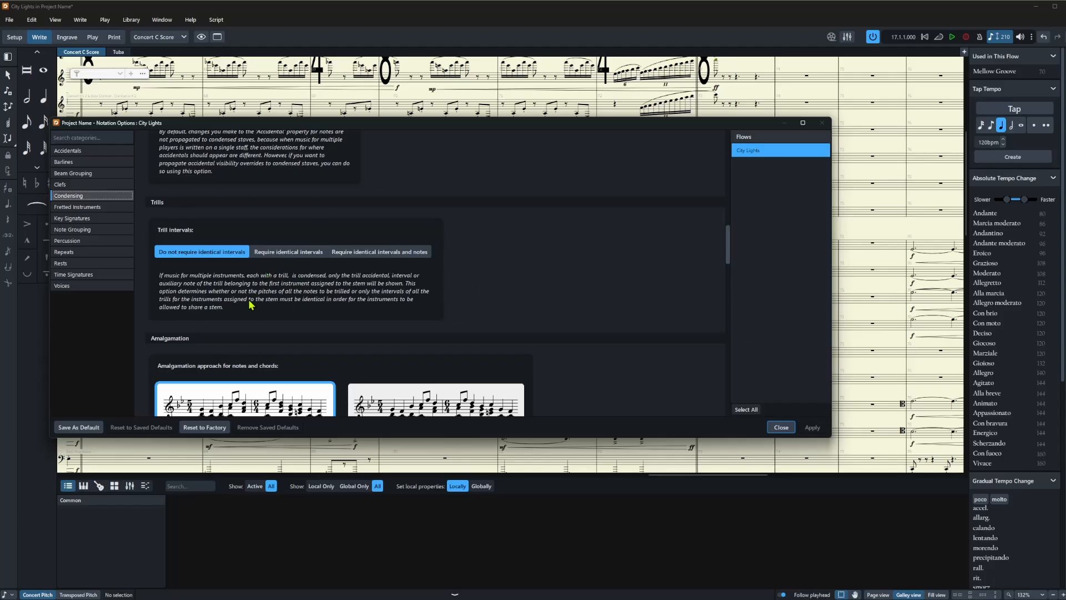
scroll(251, 305, down, 4)
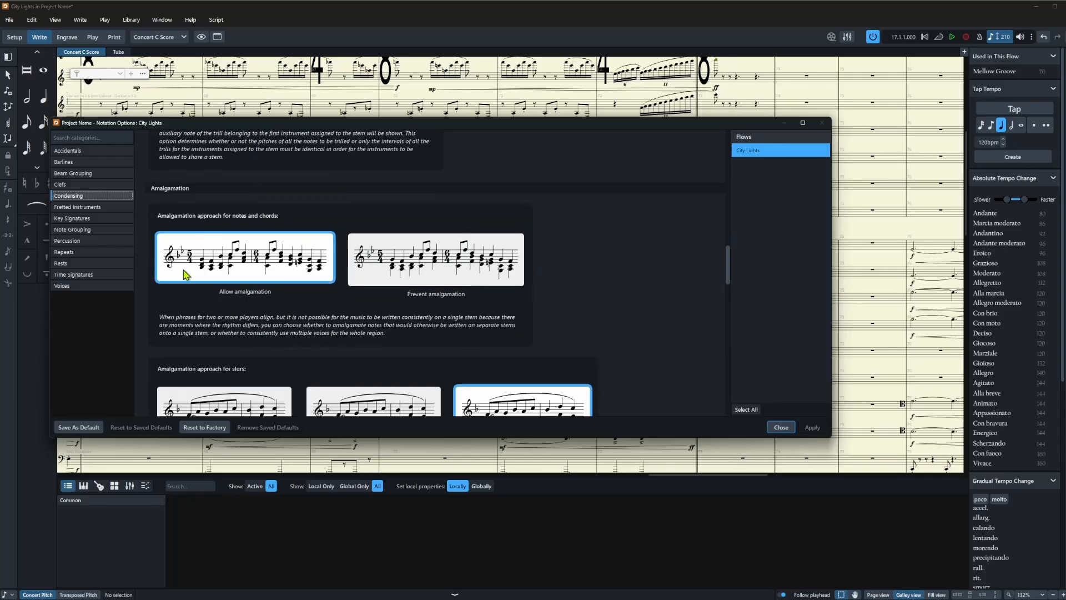
scroll(309, 304, down, 1)
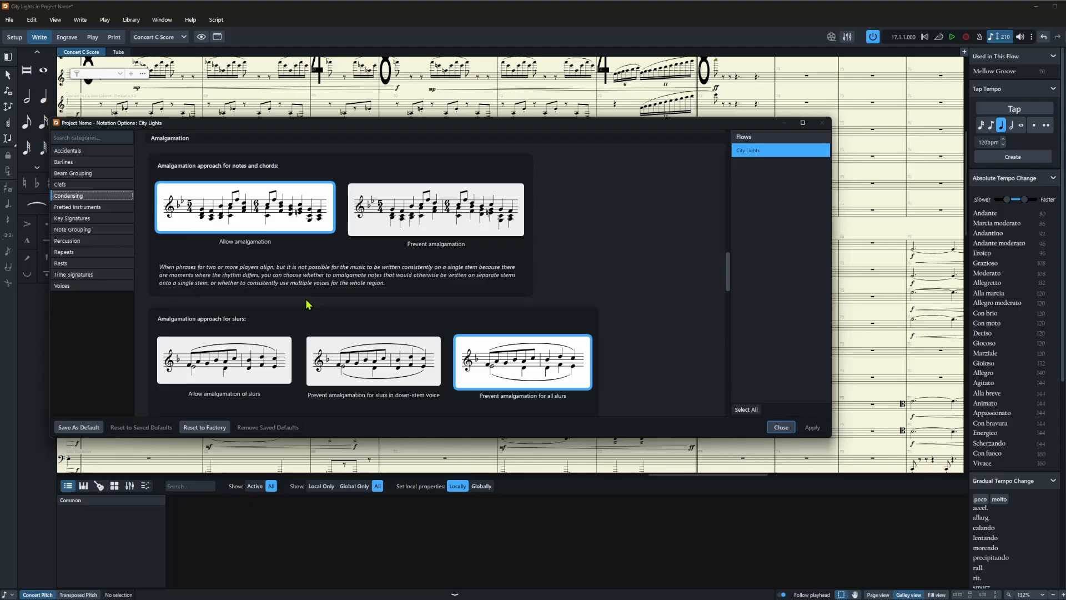
scroll(308, 304, down, 2)
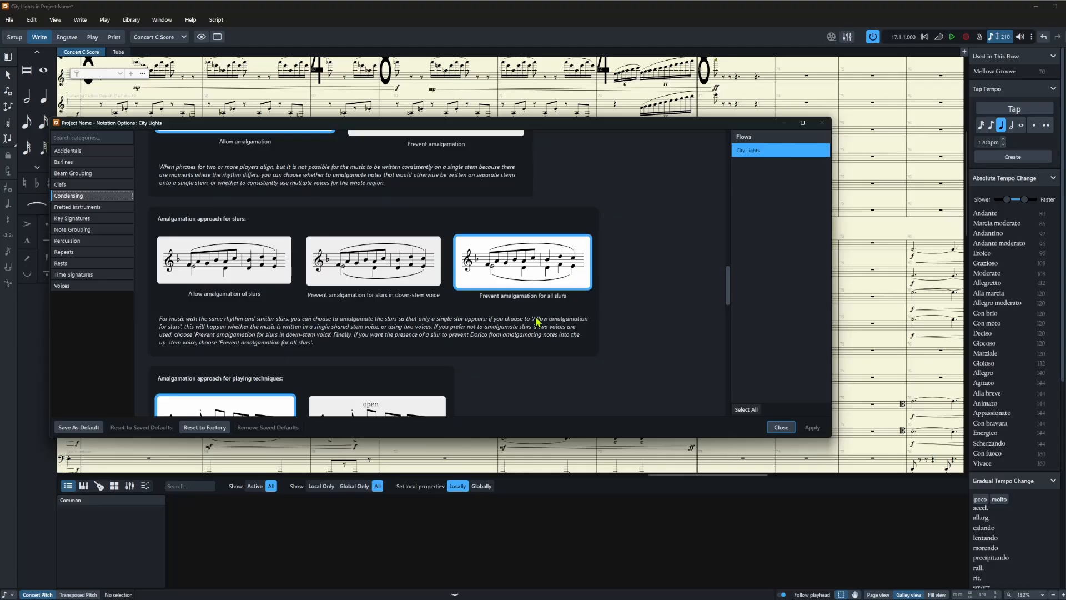
scroll(537, 321, down, 3)
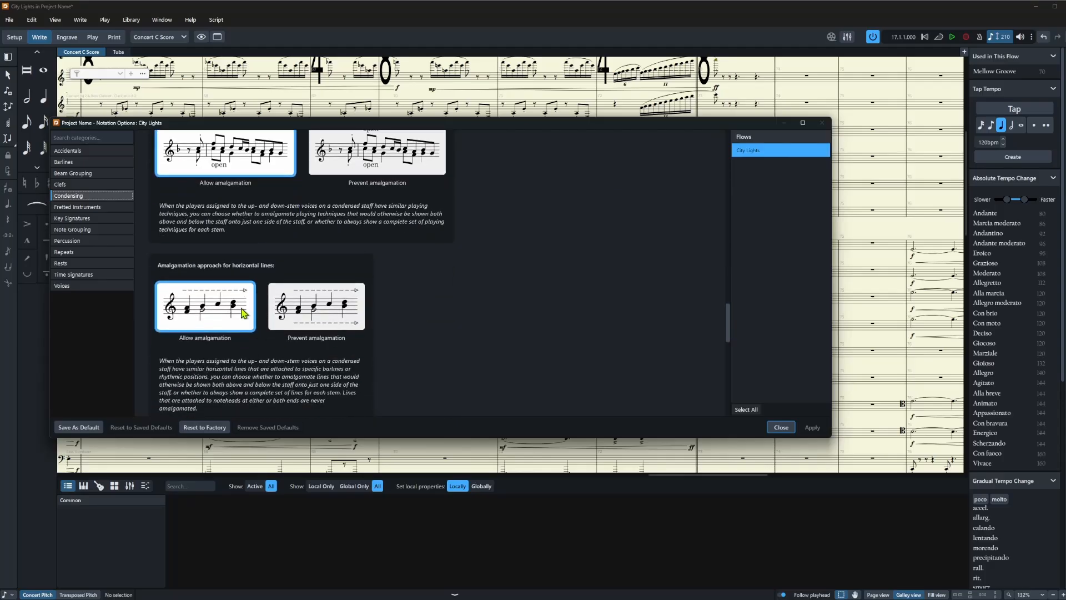
scroll(243, 315, down, 5)
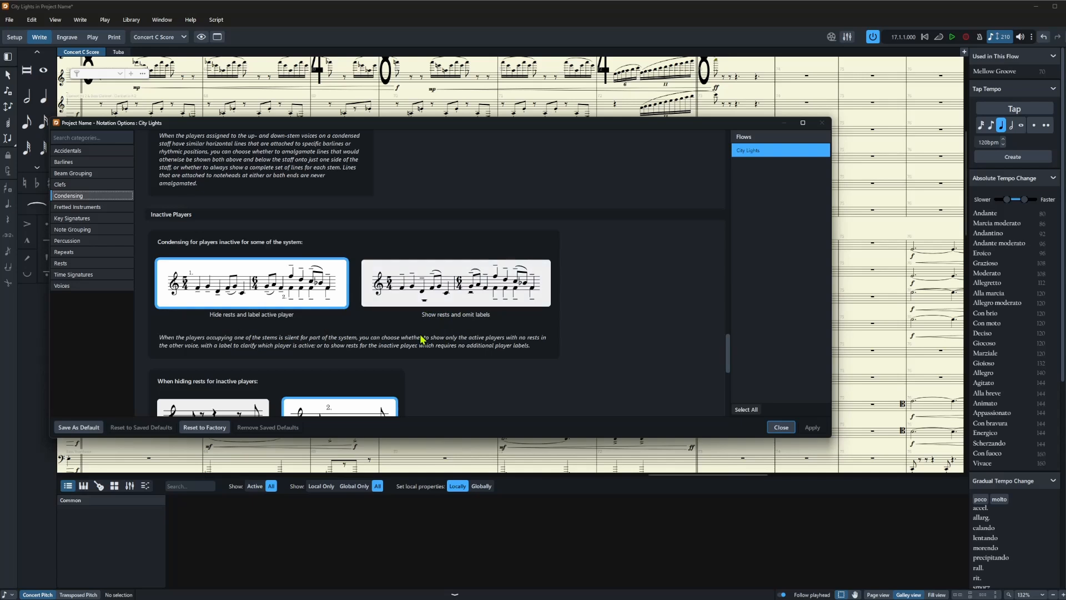
scroll(421, 339, down, 3)
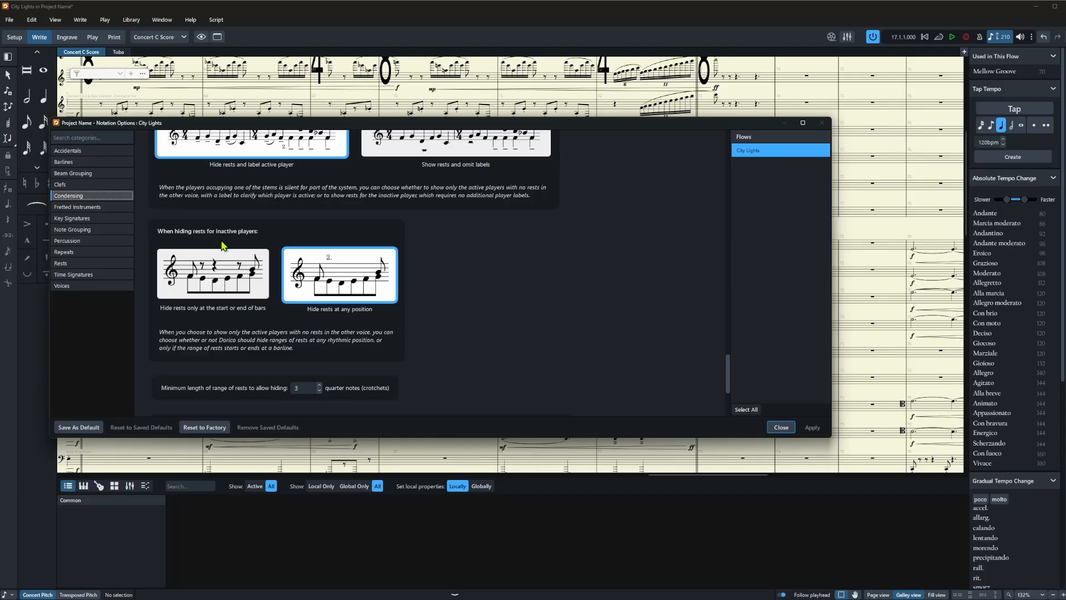
scroll(225, 247, down, 3)
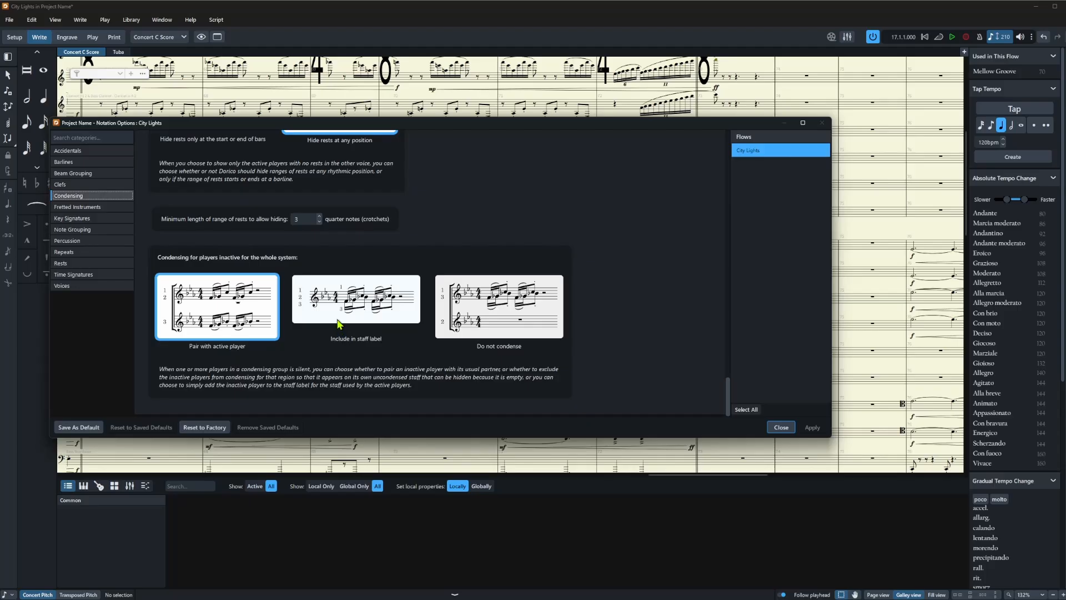
Close the condensing notation options and review the staves of the whole score from bar 1 down through the percussion
click(782, 428)
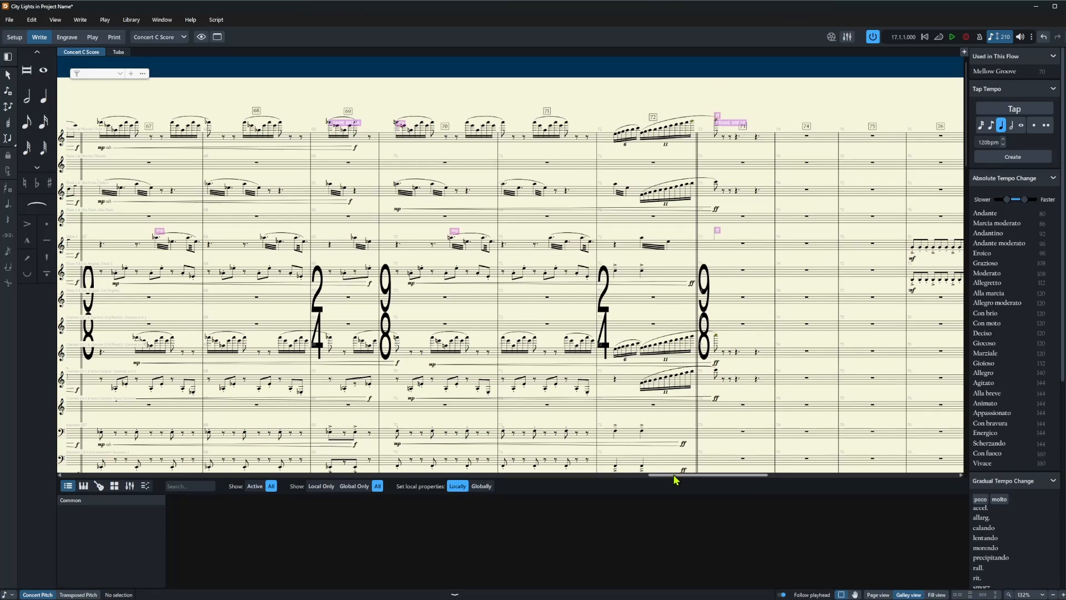
drag(675, 479, 123, 421)
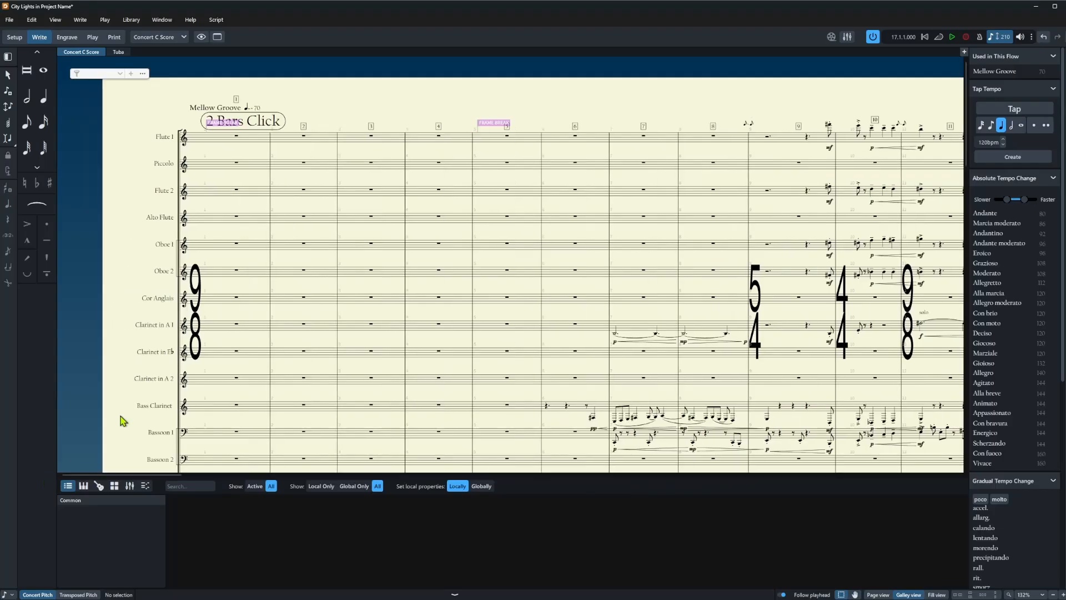
scroll(216, 422, down, 15)
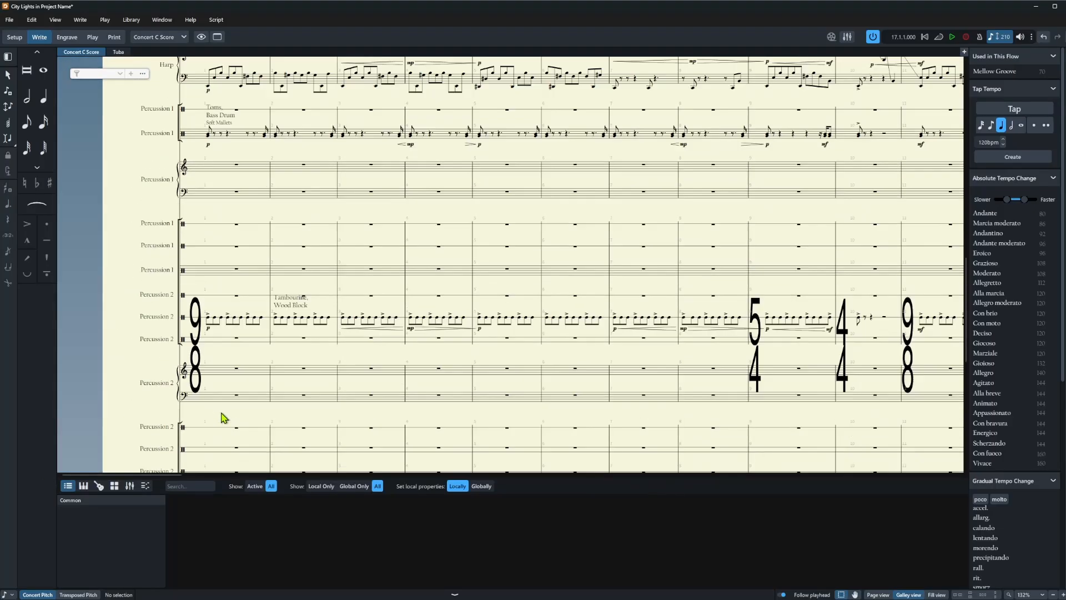
scroll(223, 418, down, 12)
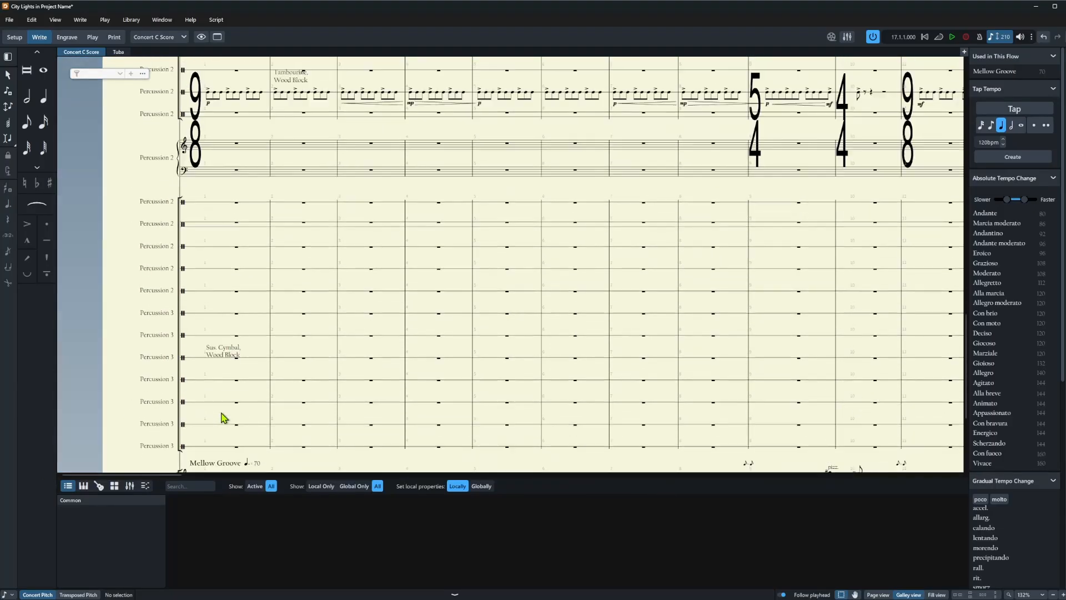
scroll(217, 229, up, 2)
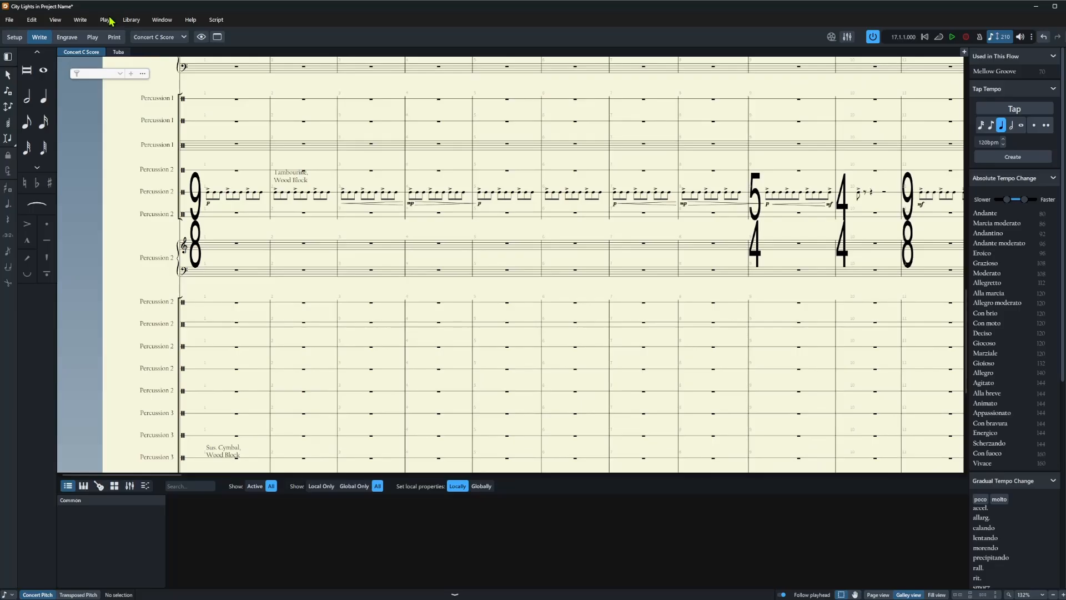
Change the score's staff labels from player names to instrument names, and check them down to the strings
click(132, 20)
click(161, 232)
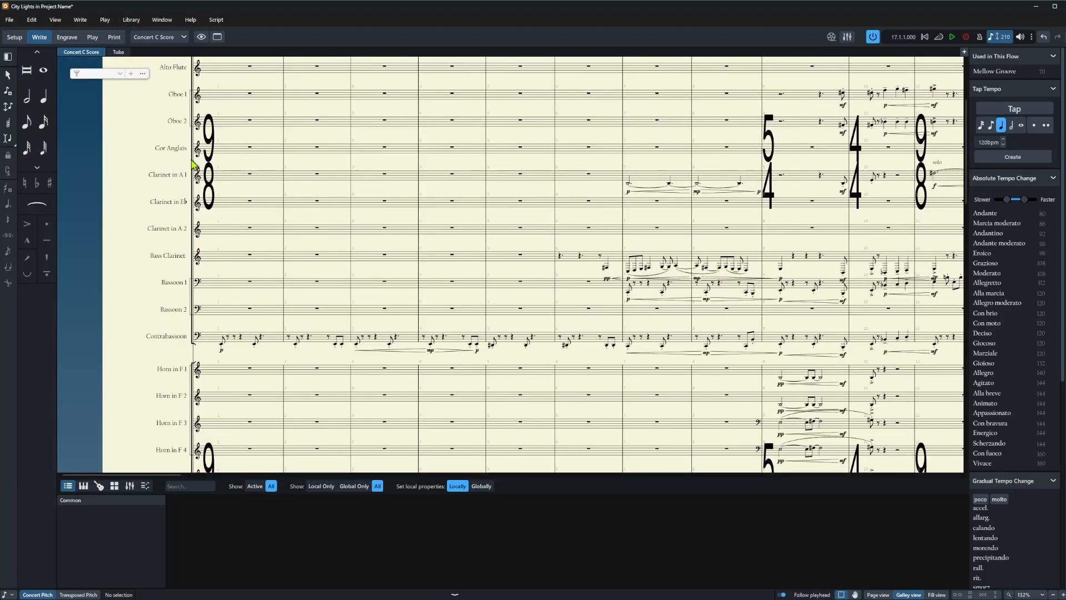
scroll(198, 168, down, 8)
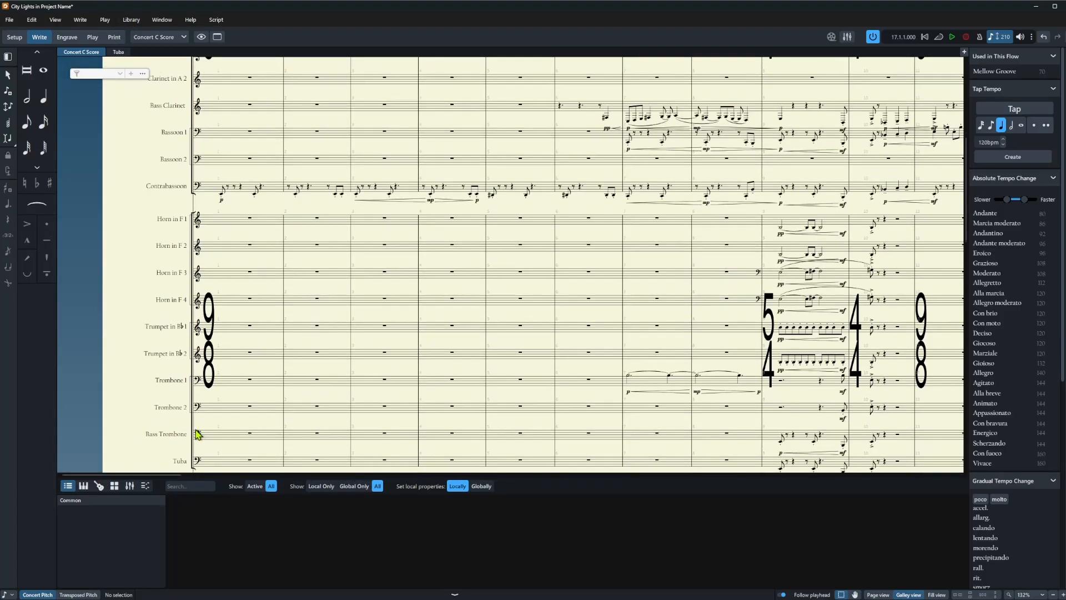
scroll(199, 381, down, 10)
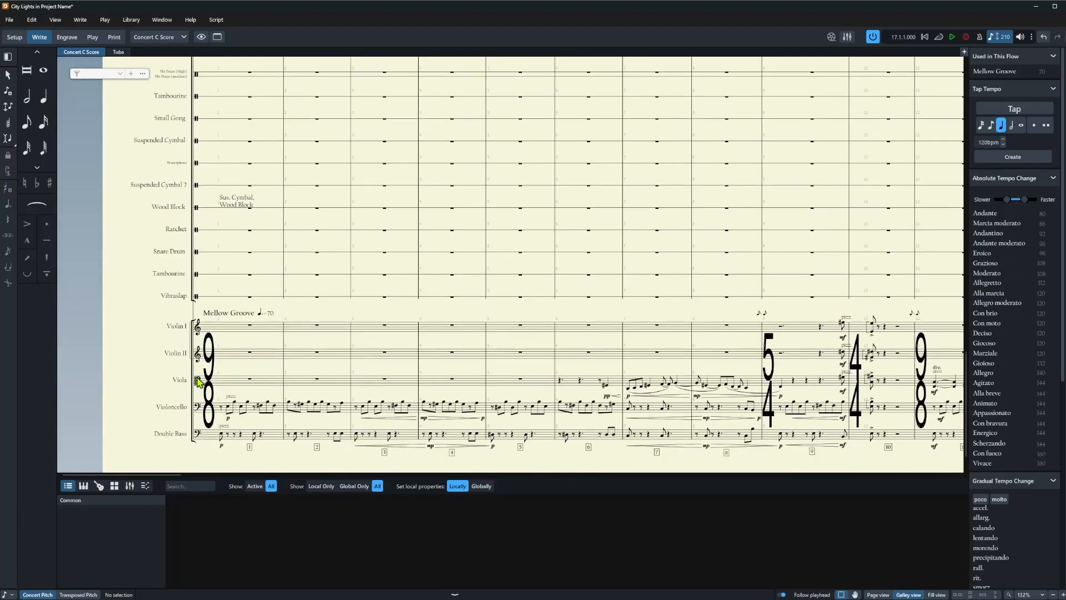
scroll(199, 381, down, 1)
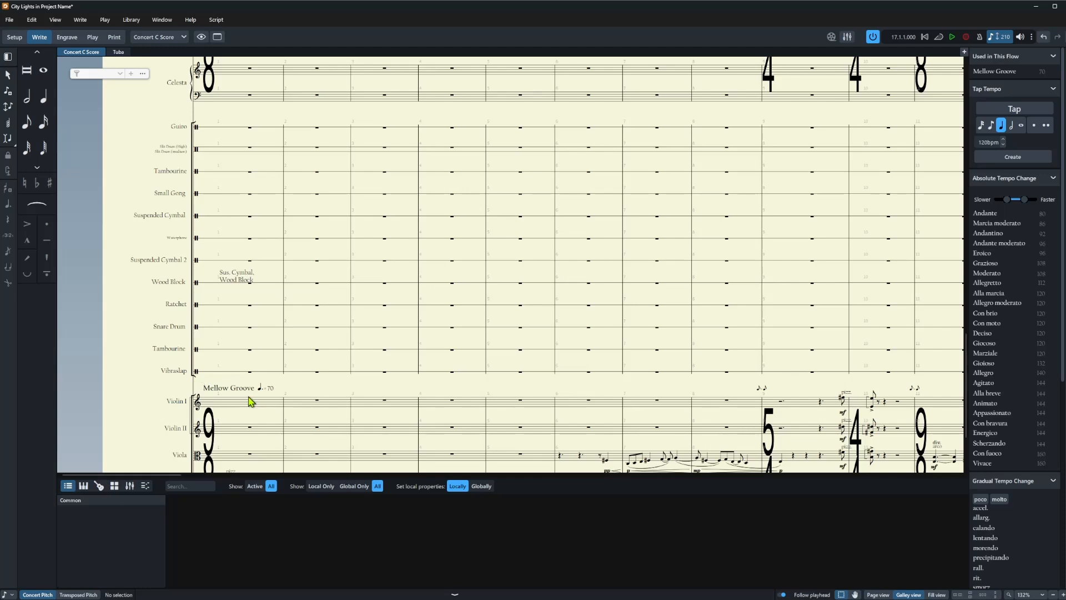
Select bar 1 of the woodwind staves, leaving out Cor Anglais, Clarinet in A 2 and Bassoon 2
scroll(251, 400, up, 15)
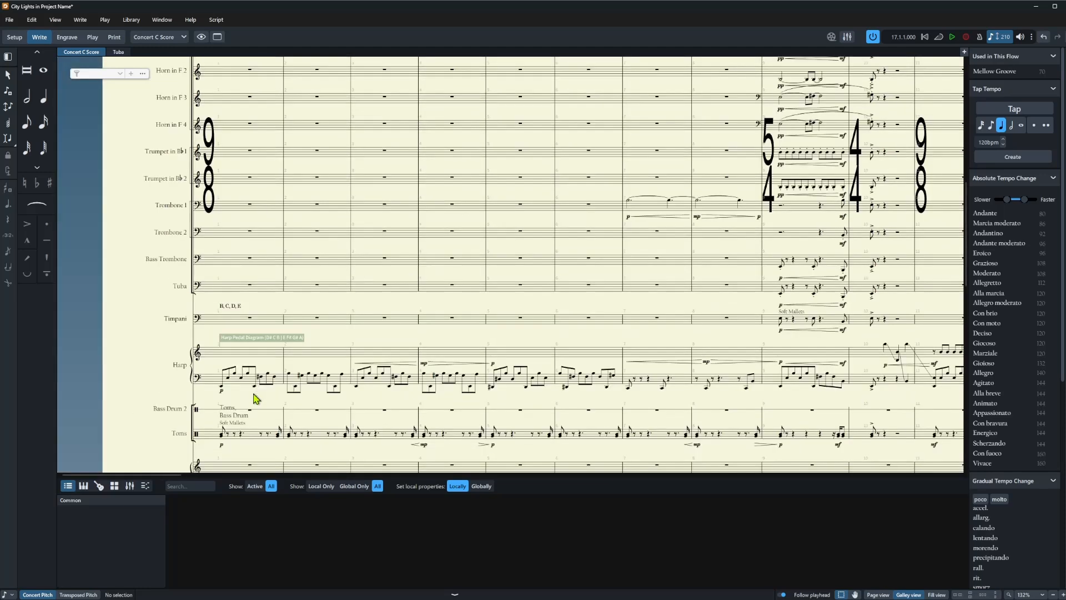
scroll(253, 399, up, 4)
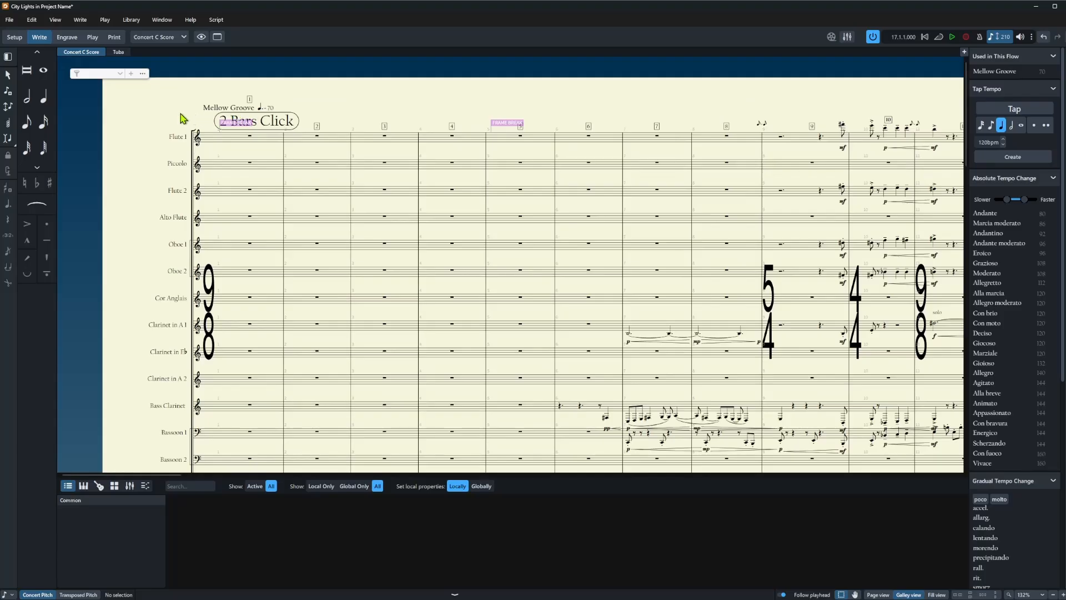
drag(181, 113, 275, 213)
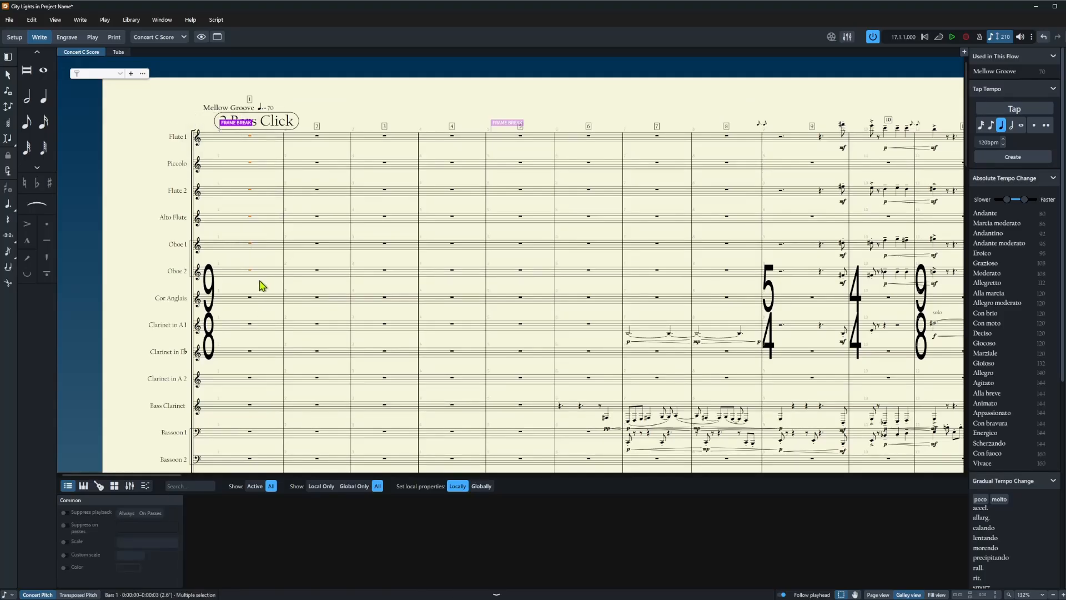
ctrl+scroll(262, 285, down, 1)
drag(232, 251, 254, 341)
scroll(253, 343, down, 1)
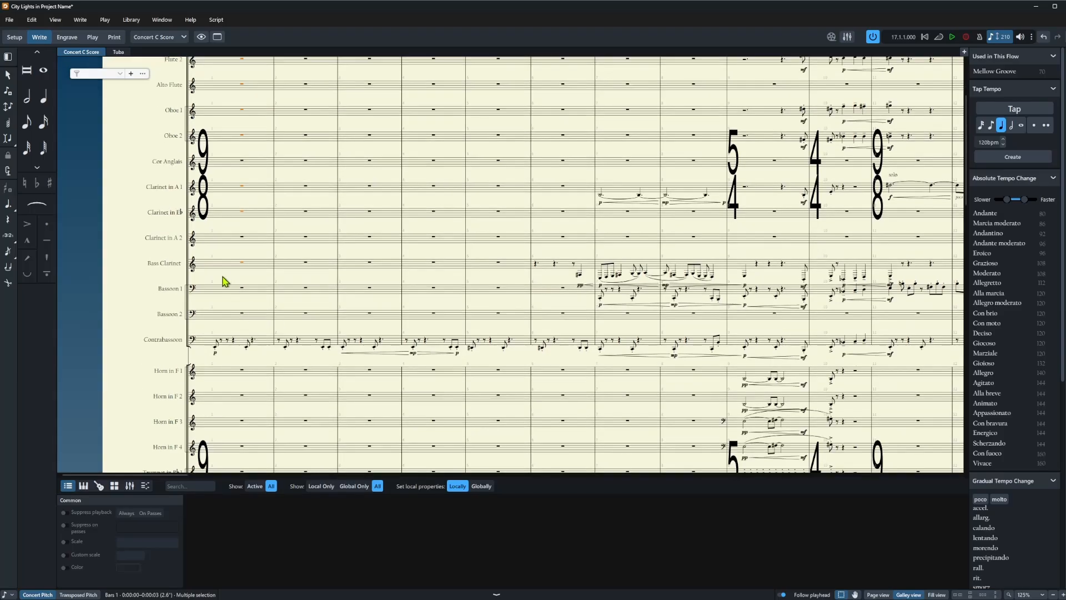
drag(222, 276, 253, 357)
Extend the bar 1 selection with the horns, trumpets, Trombone 2, Bass Trombone and Tuba, leaving out Trombone 1
scroll(258, 344, down, 3)
drag(235, 263, 266, 395)
scroll(266, 395, down, 3)
drag(234, 331, 257, 388)
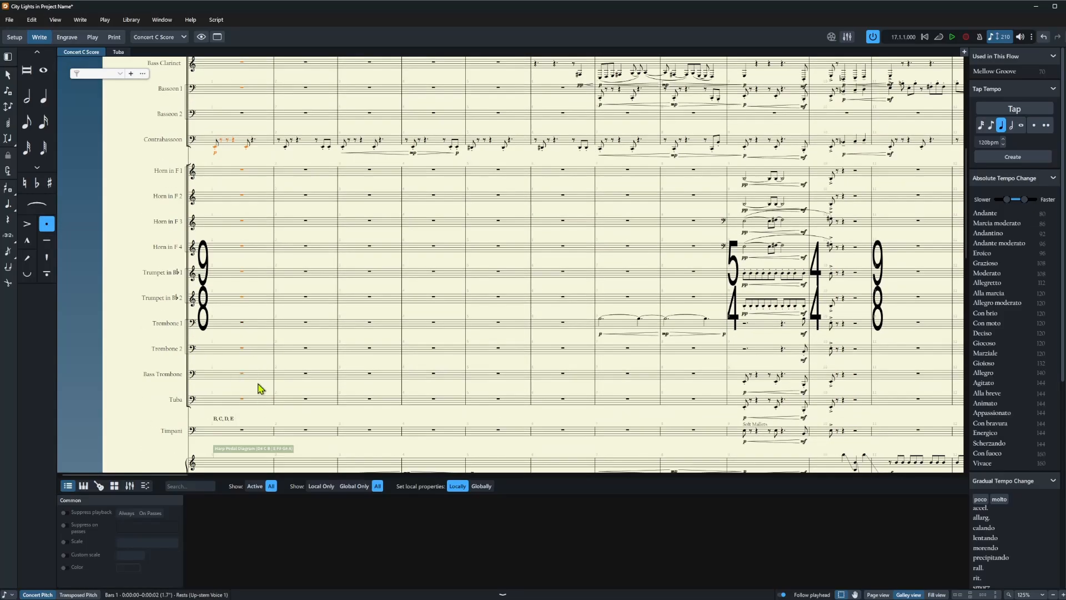
Extend the bar 1 selection with the Timpani, Harp, Toms and the Wood Block below the Triangle
scroll(257, 383, down, 5)
drag(251, 243, 222, 379)
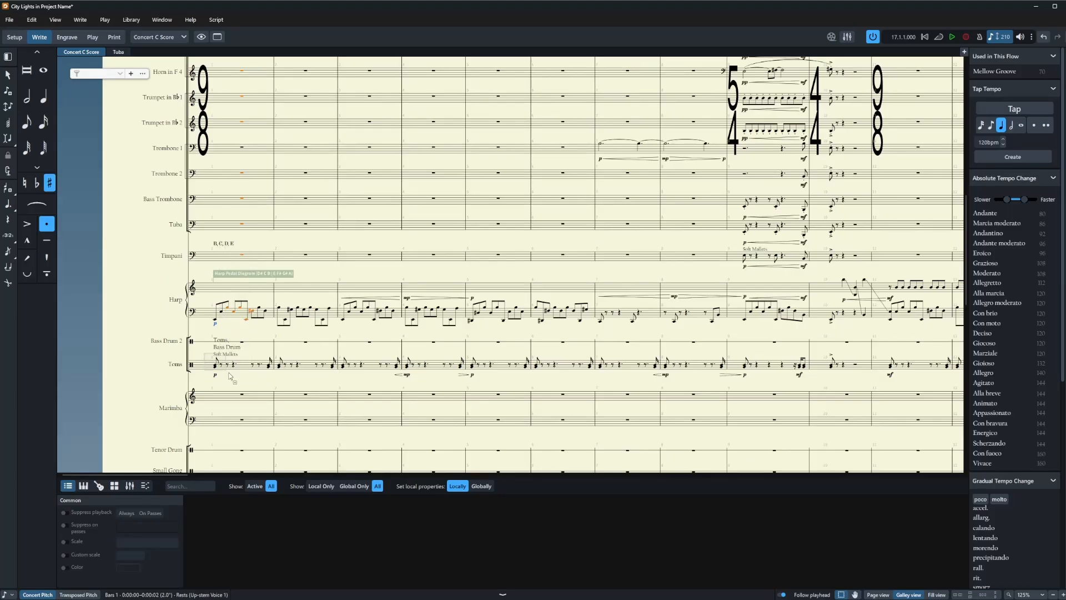
scroll(253, 383, down, 6)
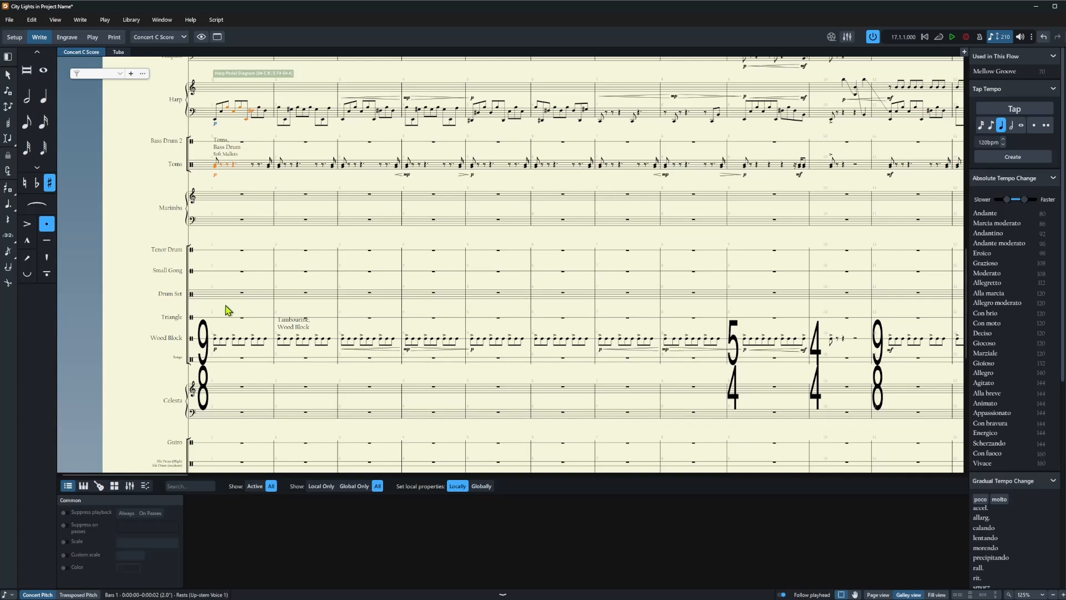
drag(223, 304, 267, 359)
scroll(314, 309, down, 3)
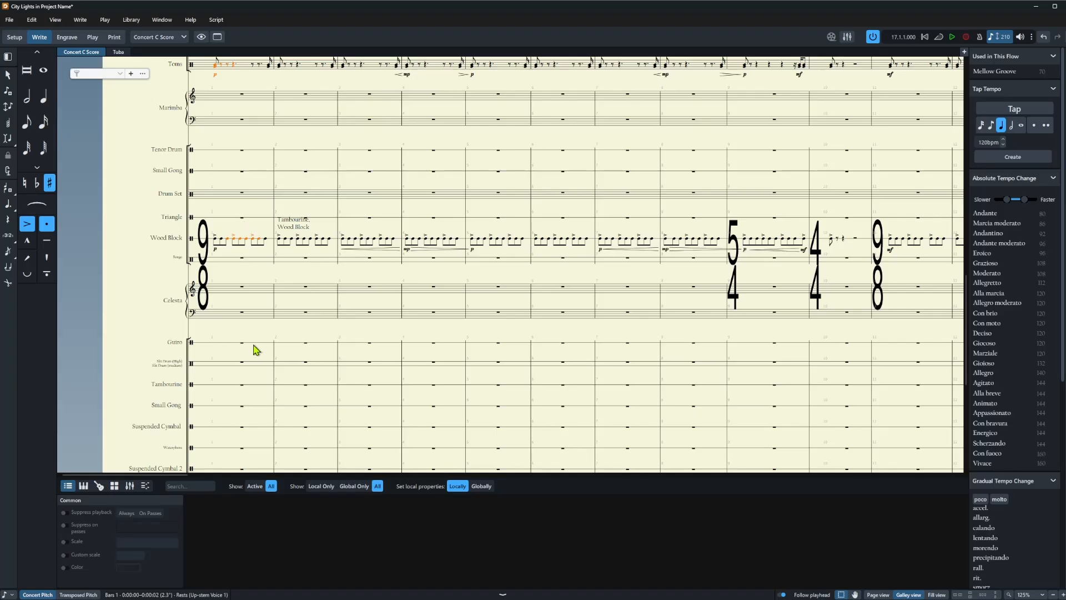
Add the second Wood Block and all string staves to the selection, and create a new instrument filter from it
scroll(254, 349, down, 4)
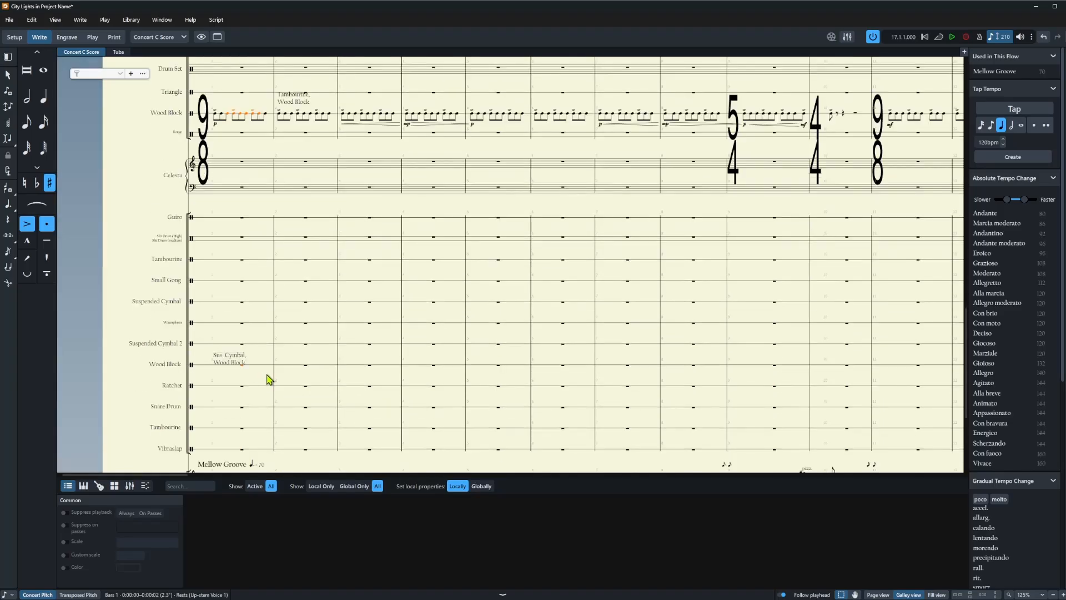
scroll(262, 373, down, 3)
scroll(255, 350, down, 3)
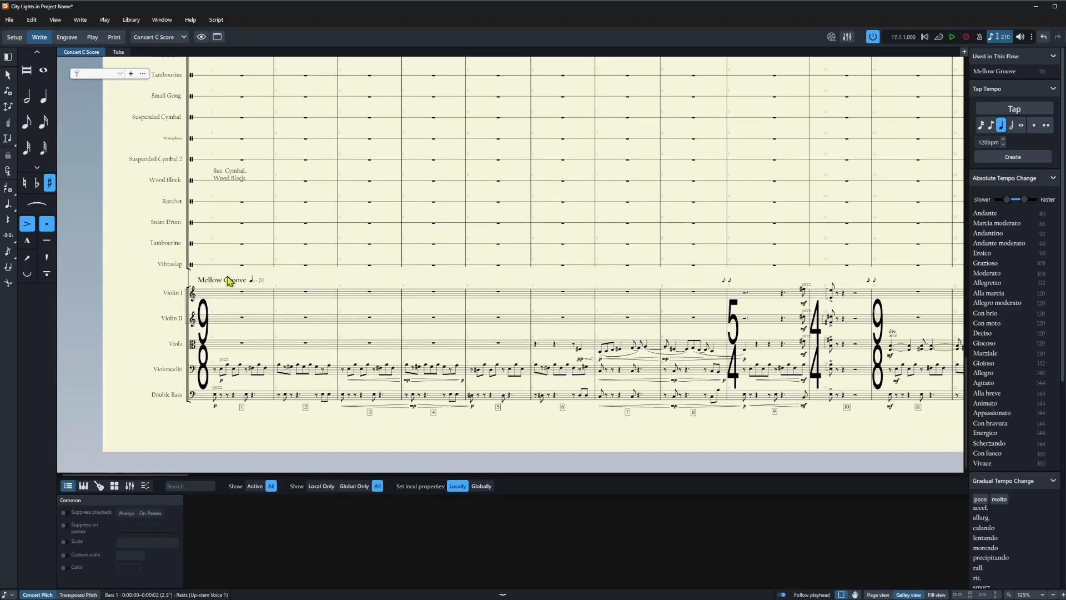
mouse_move(226, 275)
mouse_down()
mouse_move(276, 425)
mouse_move(292, 433)
mouse_up()
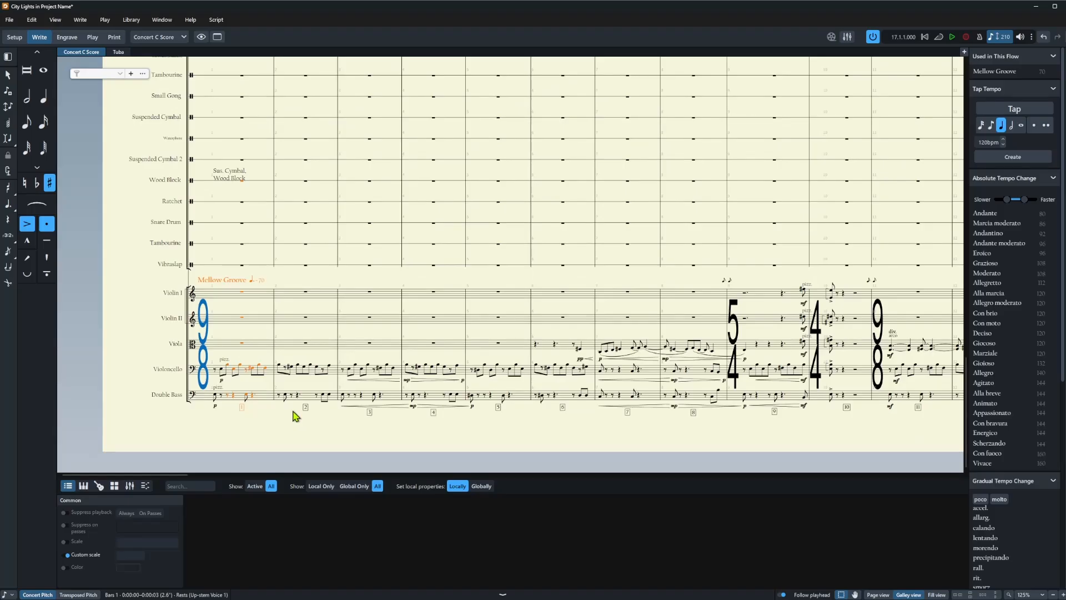
click(131, 74)
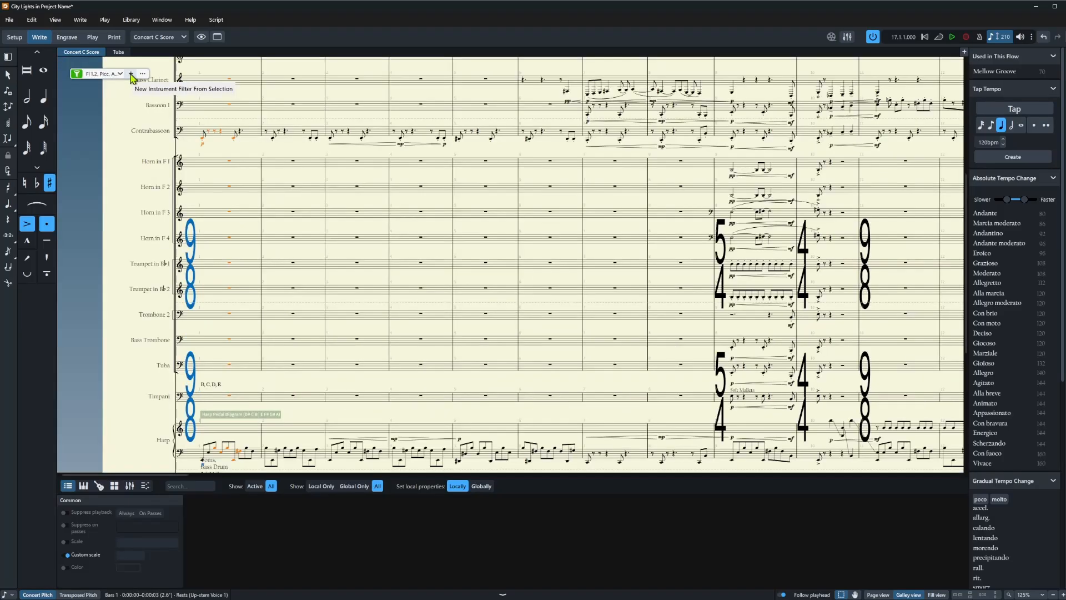
Look over the filtered staves and rename the new instrument filter as City Lights
scroll(304, 361, down, 3)
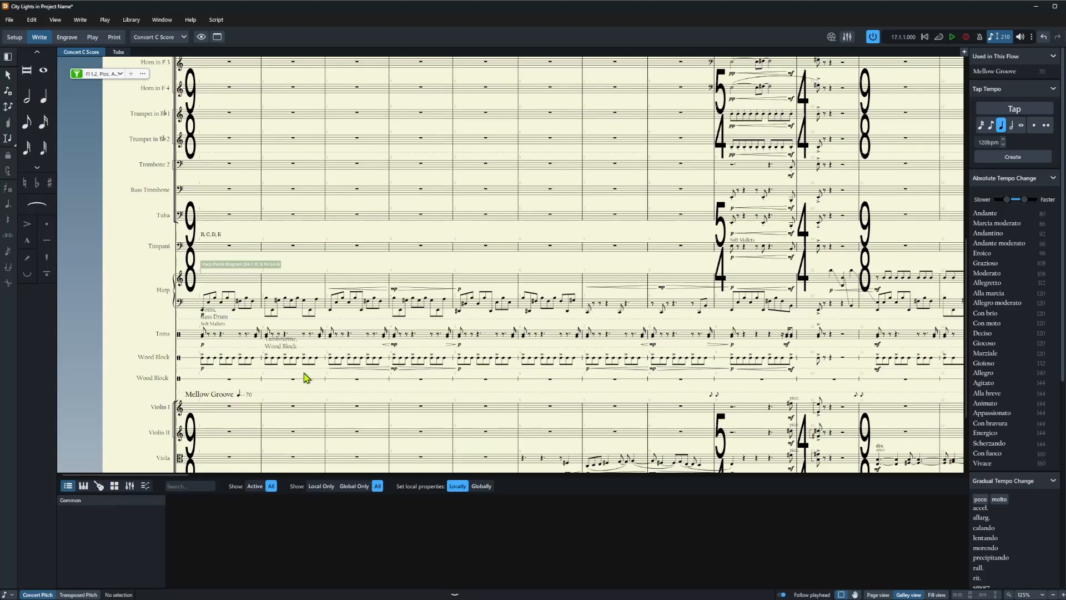
scroll(305, 377, up, 8)
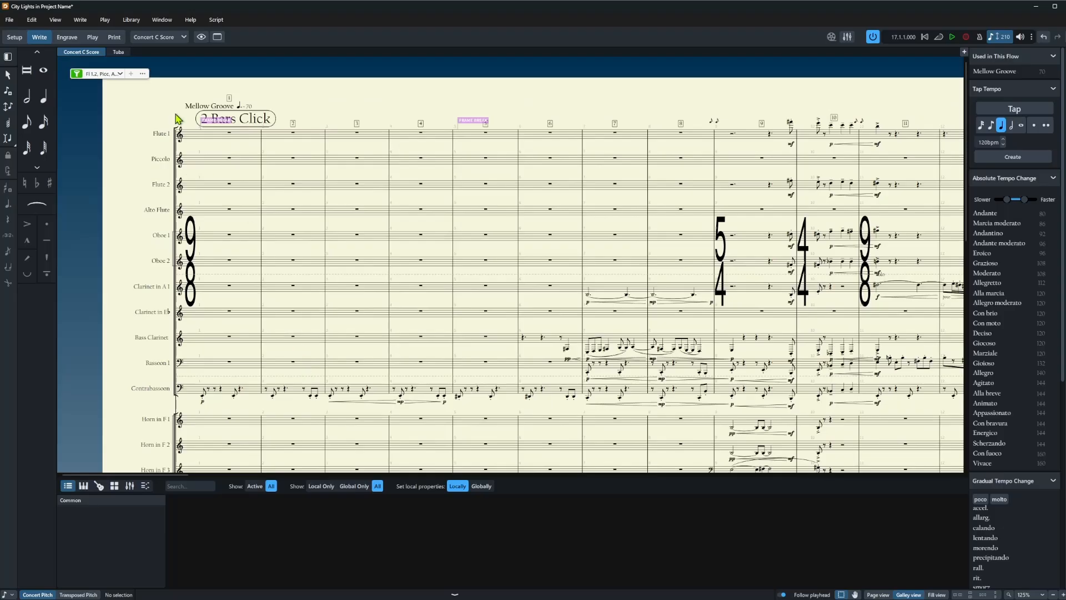
click(143, 74)
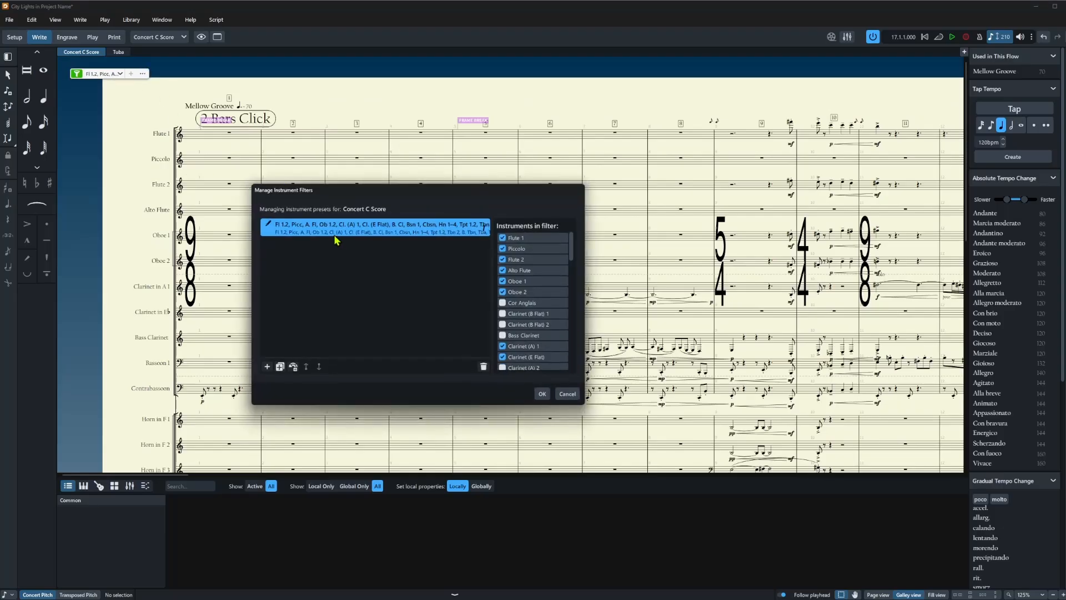
click(269, 225)
text(Cl)
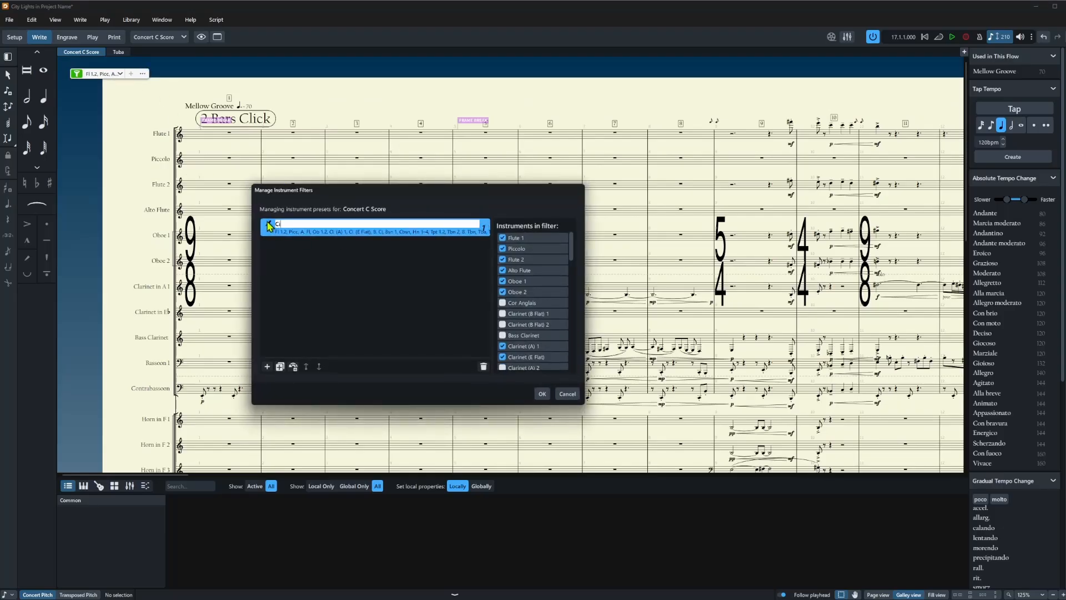
text(ity Lights)
key(Return)
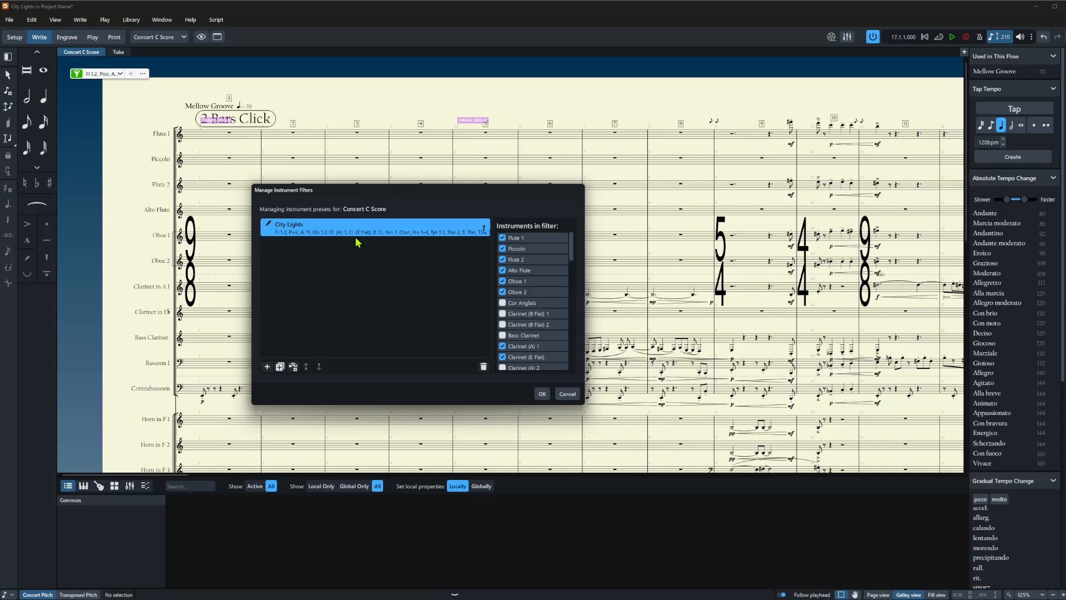
Generate instrument filters for the separate instrument families, and delete all of the generated filters again
click(293, 367)
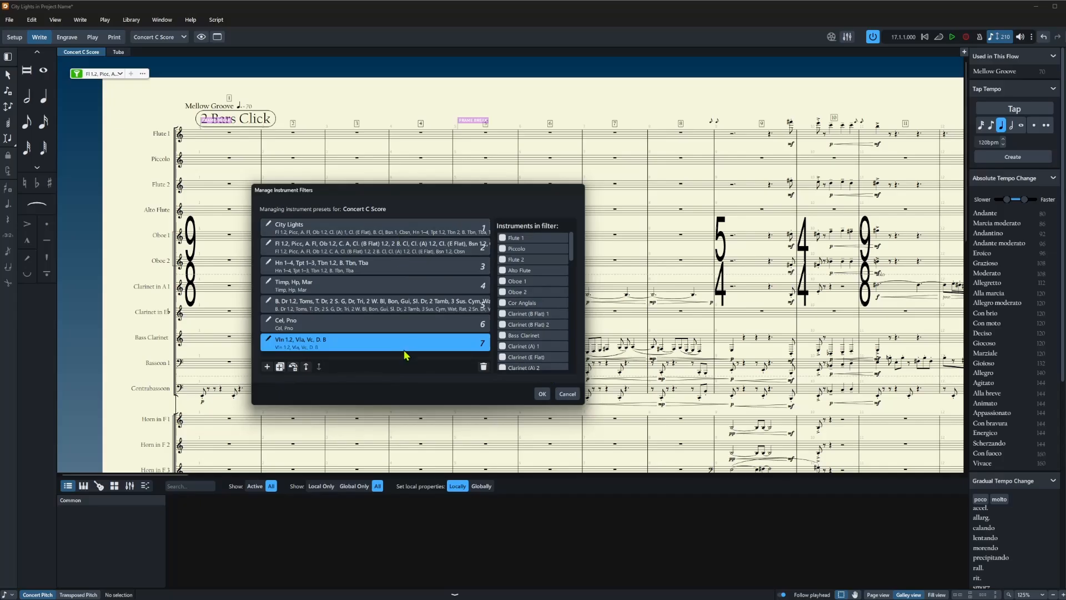
click(397, 250)
click(484, 367)
click(483, 367)
click(483, 366)
click(483, 367)
click(483, 367)
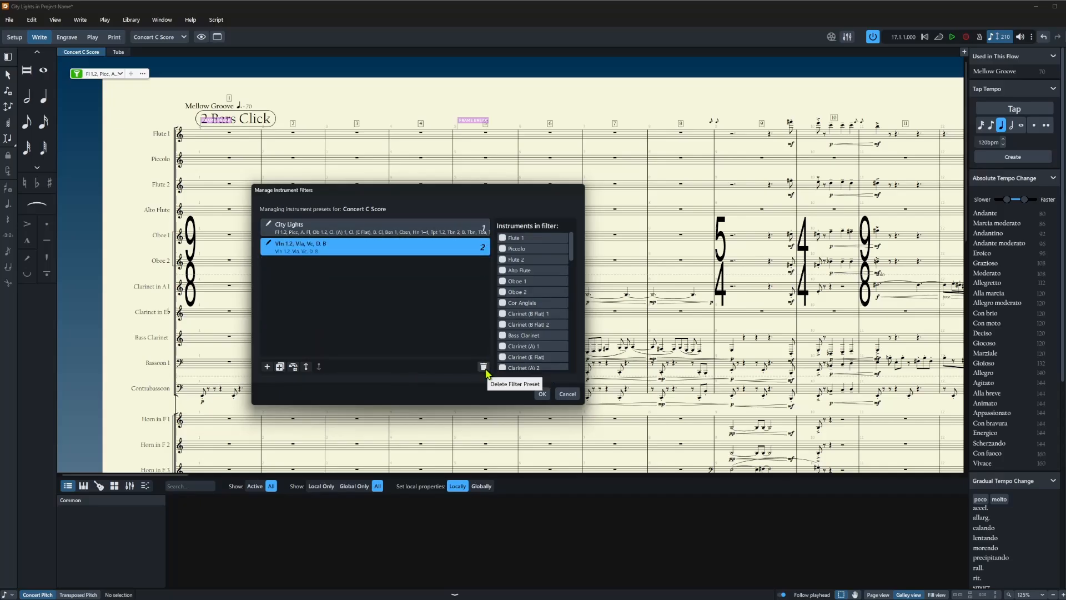
click(483, 366)
Confirm the filter list, and create a second filter from the woodwind staves in bars 1–2, named WW - City Lights
click(542, 394)
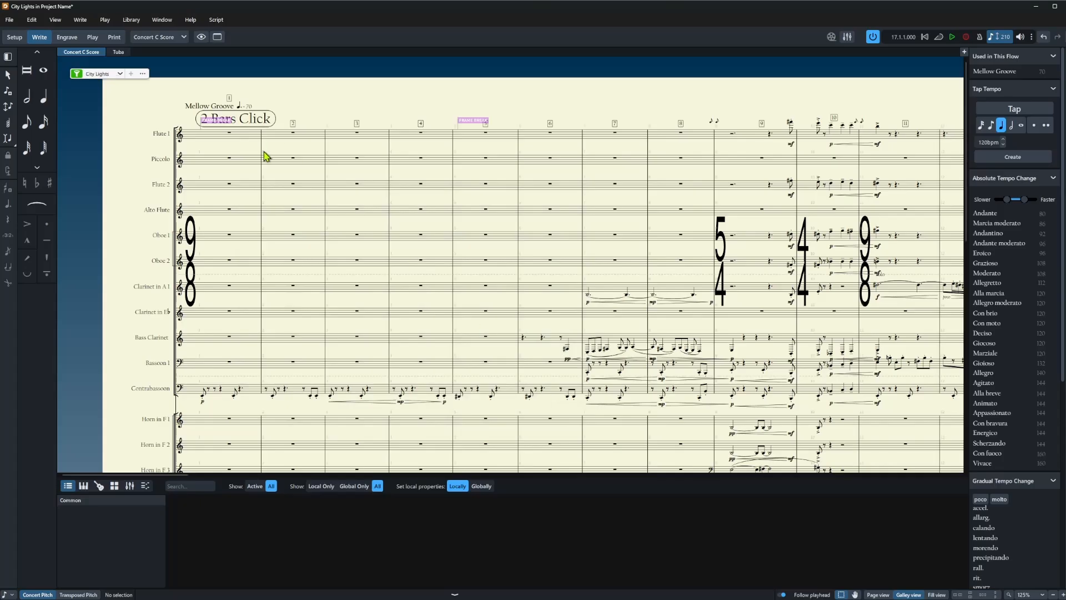
drag(125, 104, 295, 418)
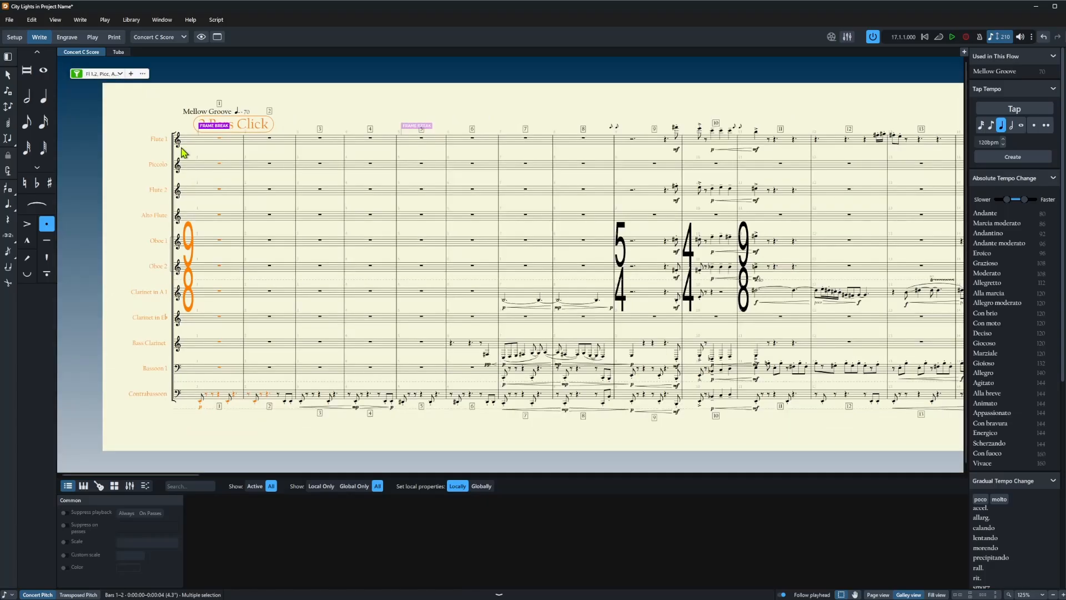
click(142, 73)
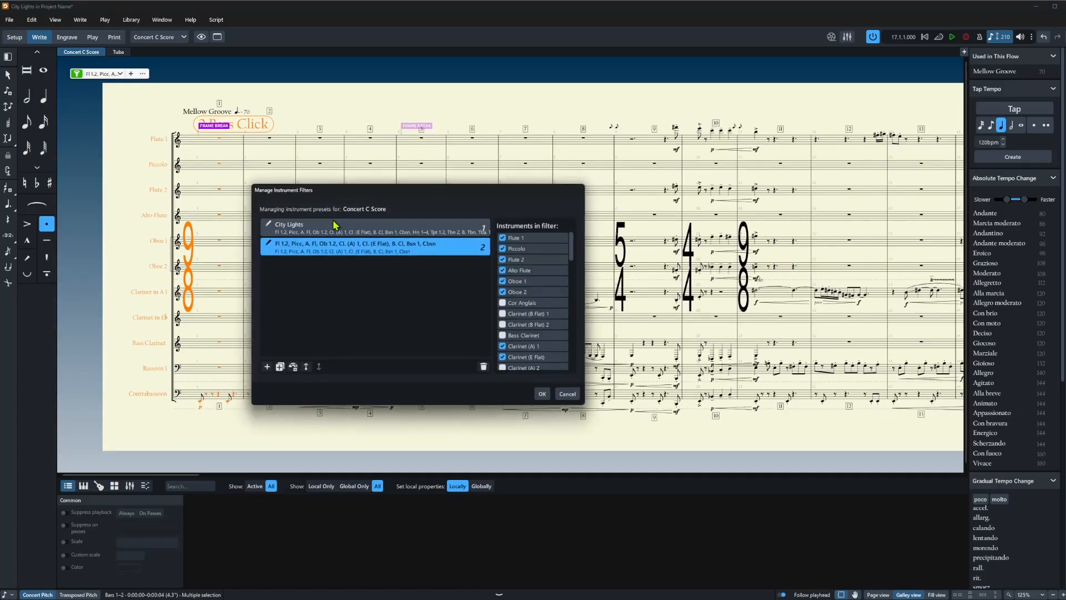
click(269, 245)
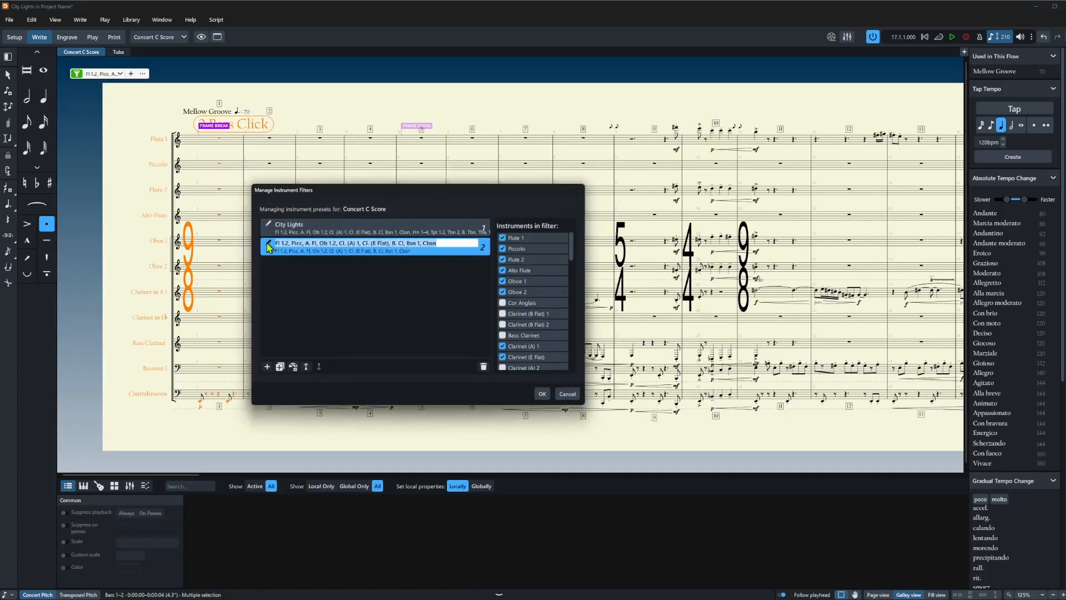
text(WW - City)
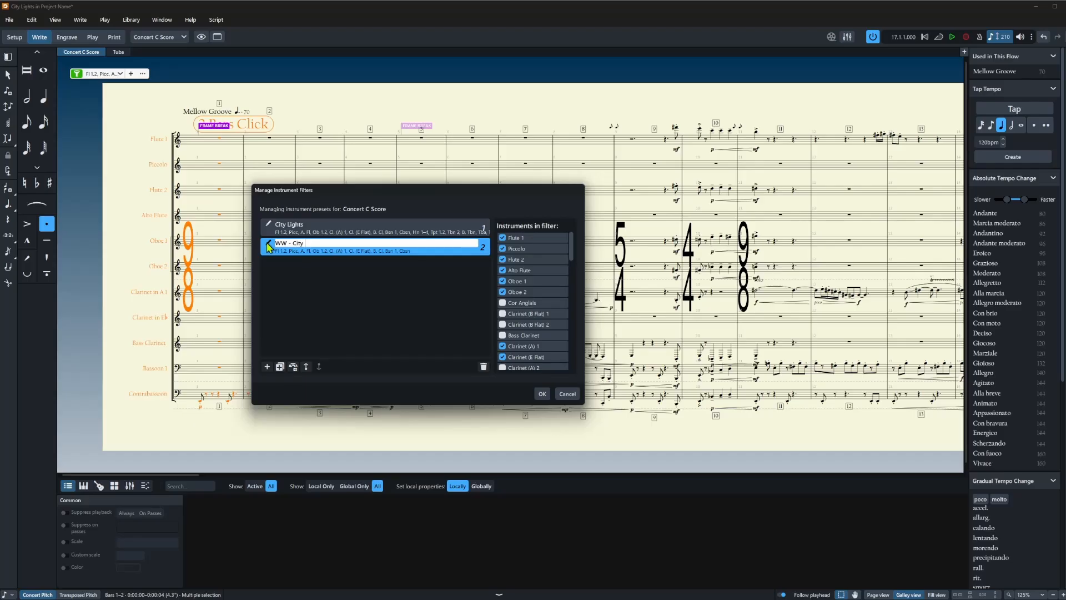
text( Lights)
click(542, 394)
Apply the City Lights instrument filter, clear the selection, and look over the filtered score
click(119, 75)
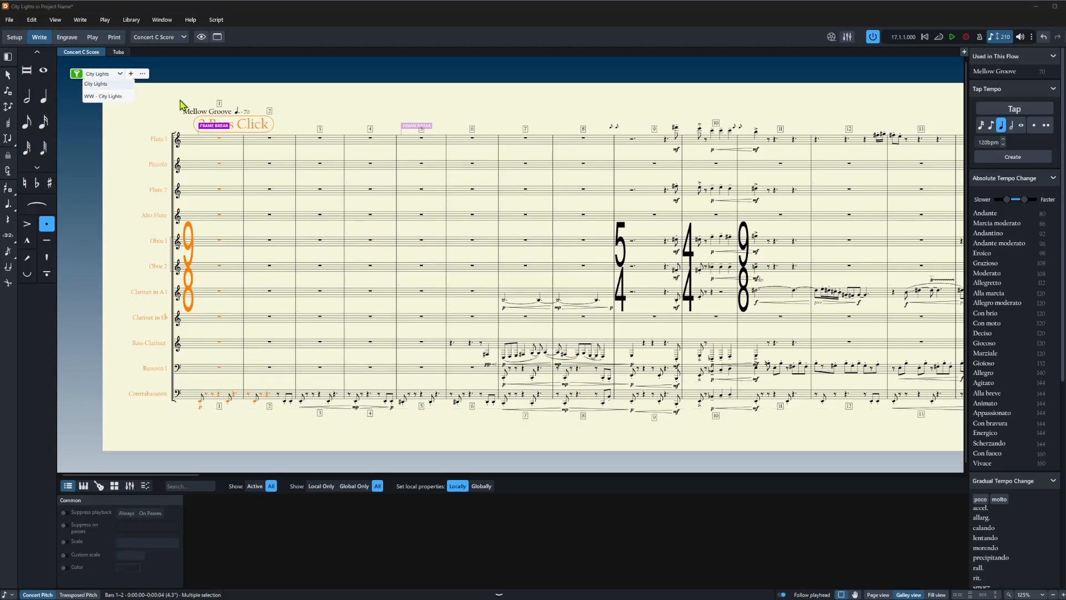
click(100, 85)
key(Escape)
scroll(133, 262, down, 7)
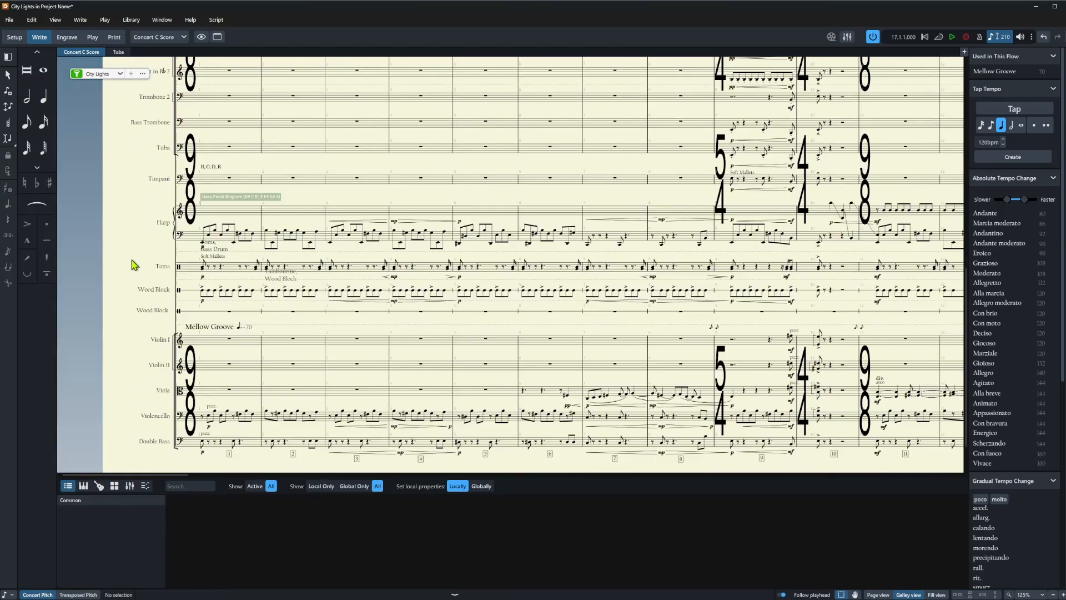
scroll(107, 85, up, 6)
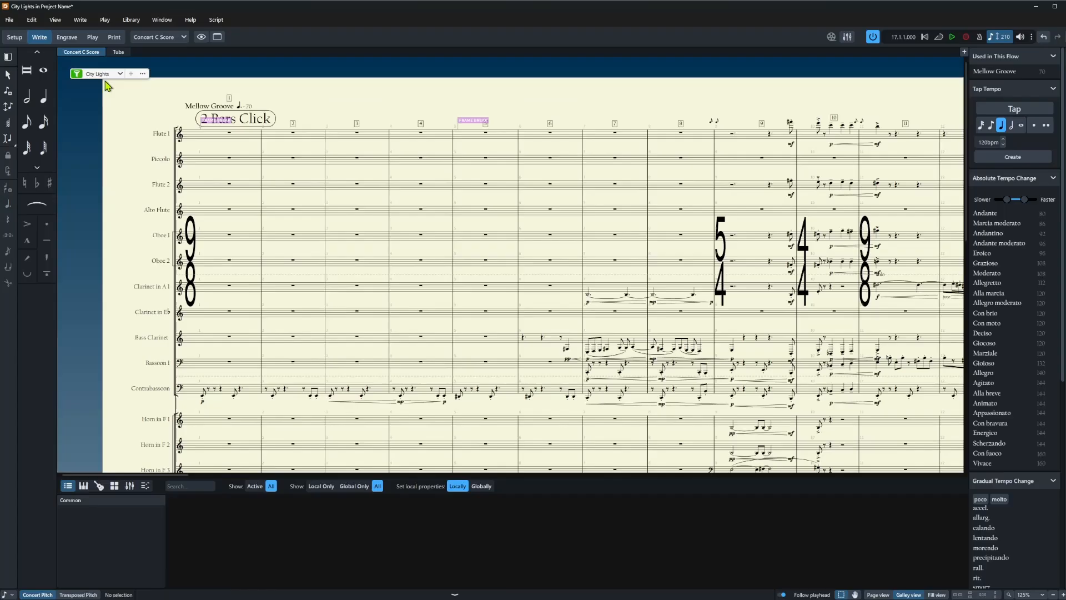
Turn the City Lights filter off and back on to compare the full and filtered staves
click(77, 75)
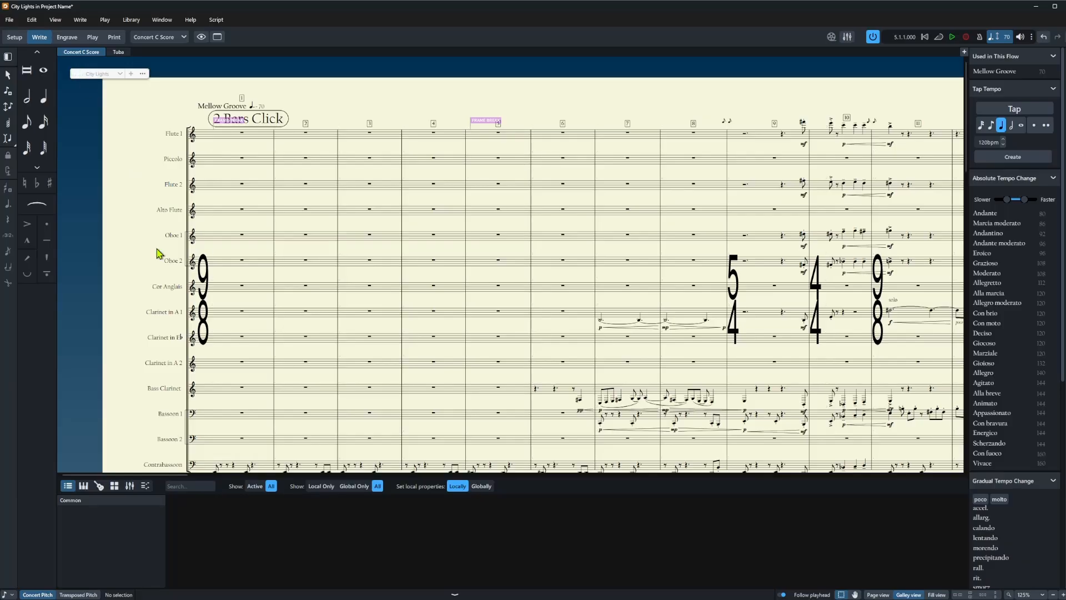
scroll(158, 254, down, 10)
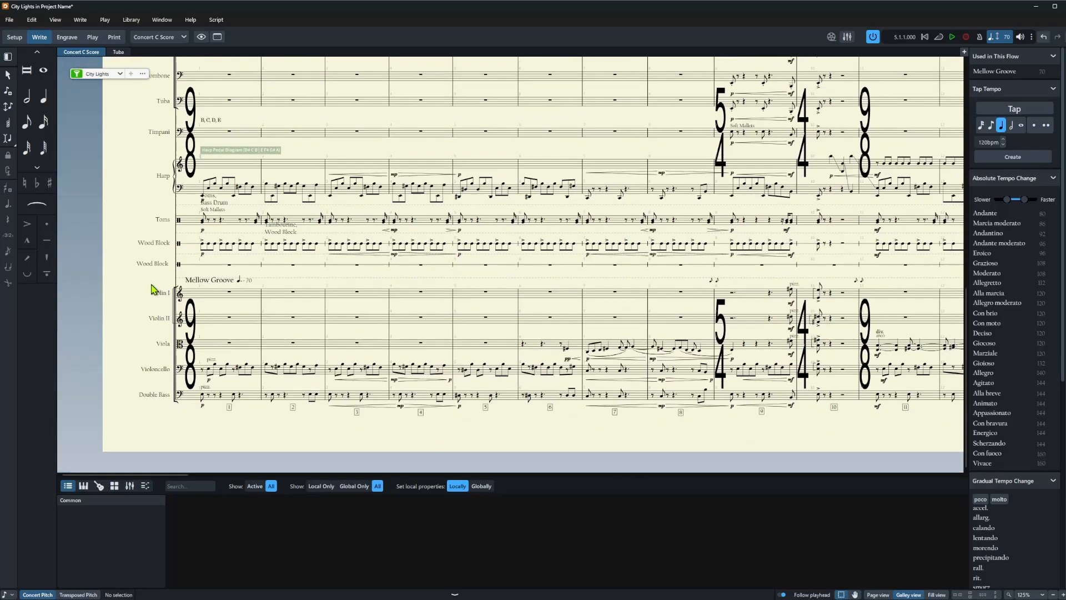